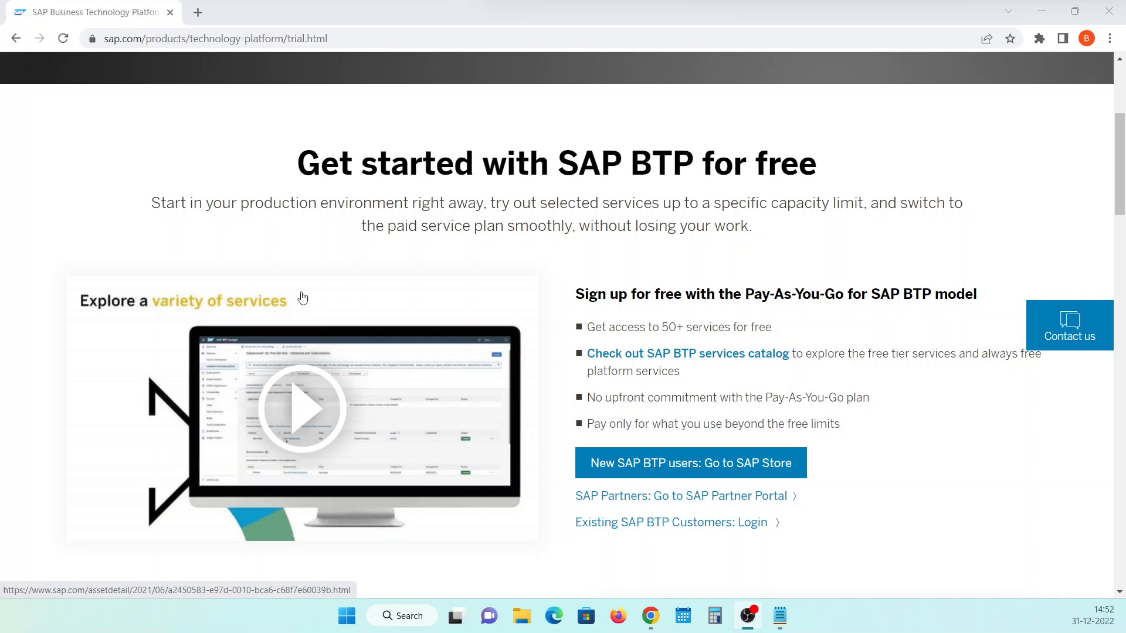
Go to the login for existing SAP BTP customers and sign in to the SAP BTP Cockpit
{"action": "left_click", "coordinate": [687, 522]}
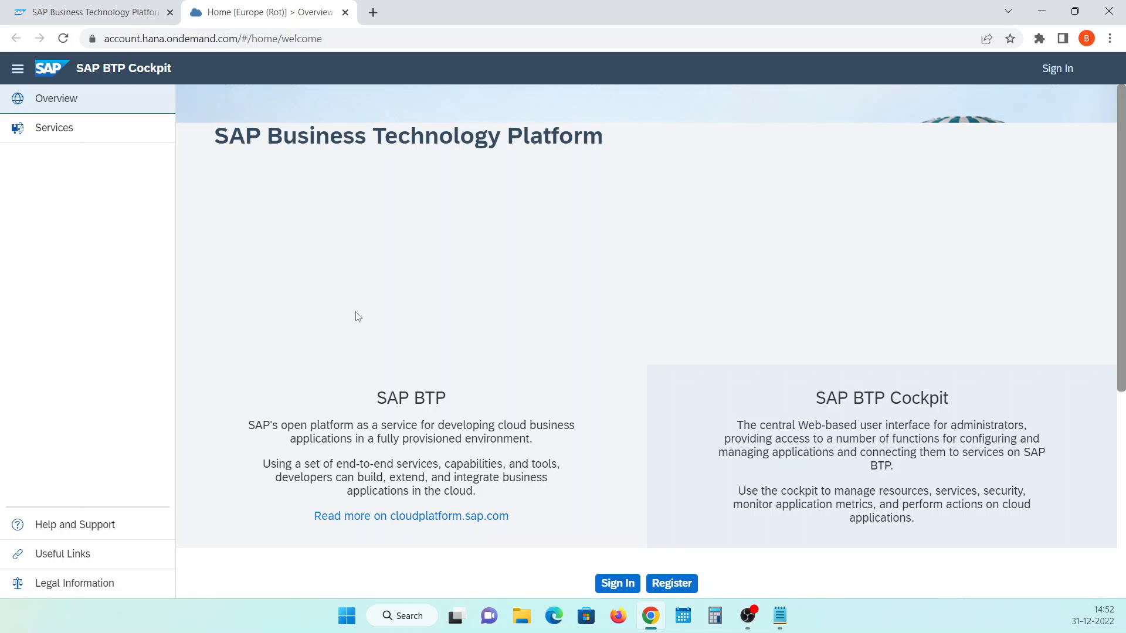
{"action": "left_click", "coordinate": [623, 589]}
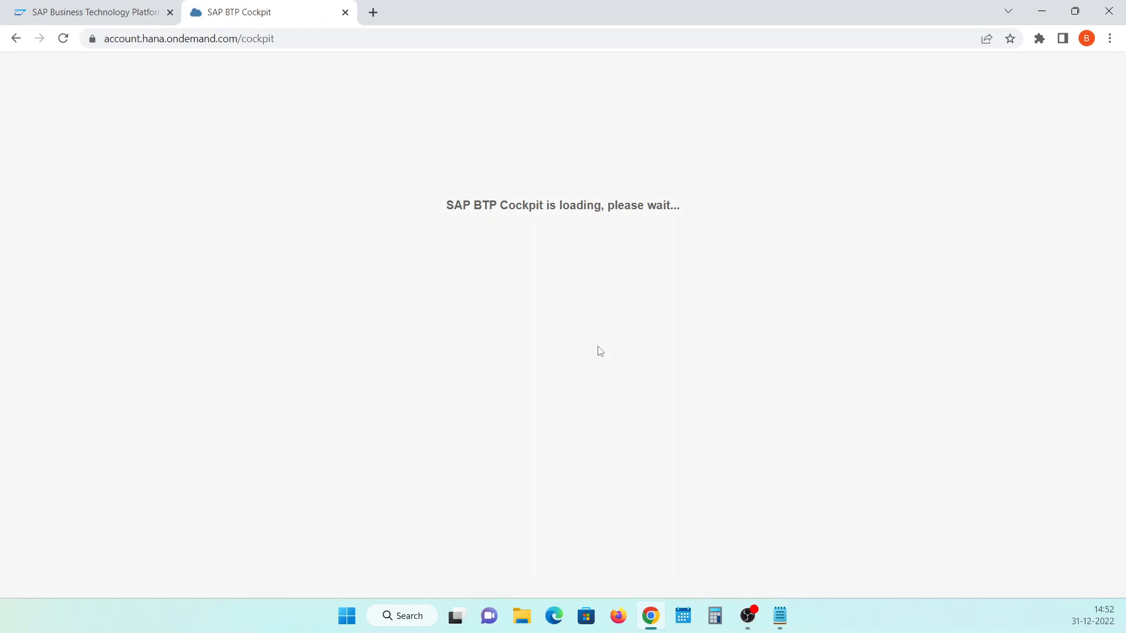
{"action": "left_click", "coordinate": [227, 190]}
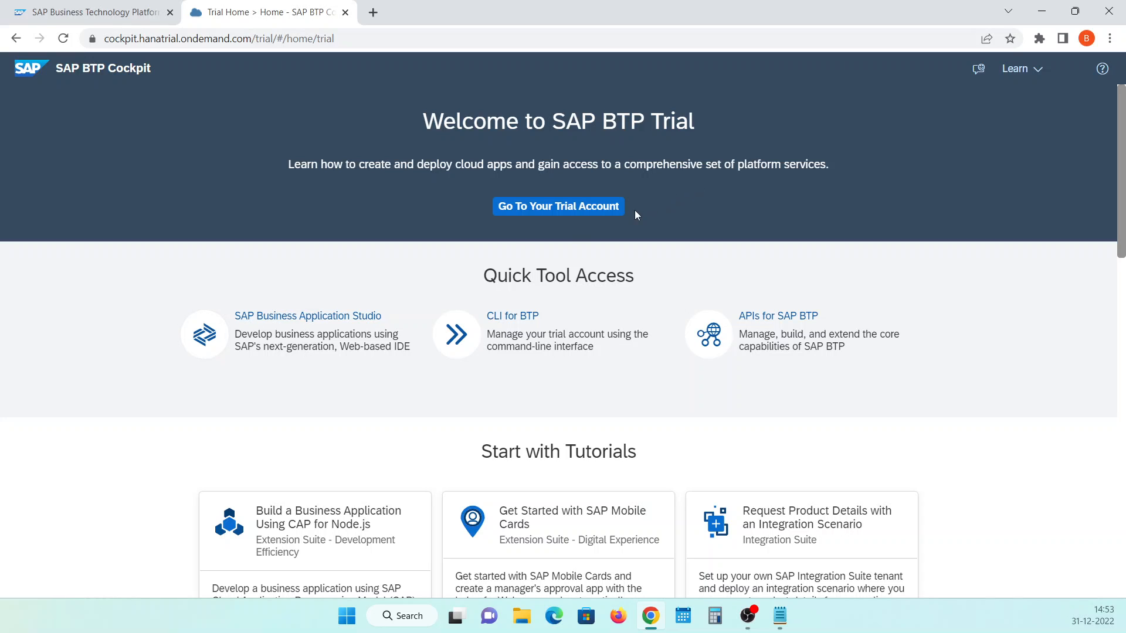
Open the trial subaccount in the trial global account and display its Instances and Subscriptions
{"action": "left_click", "coordinate": [613, 212]}
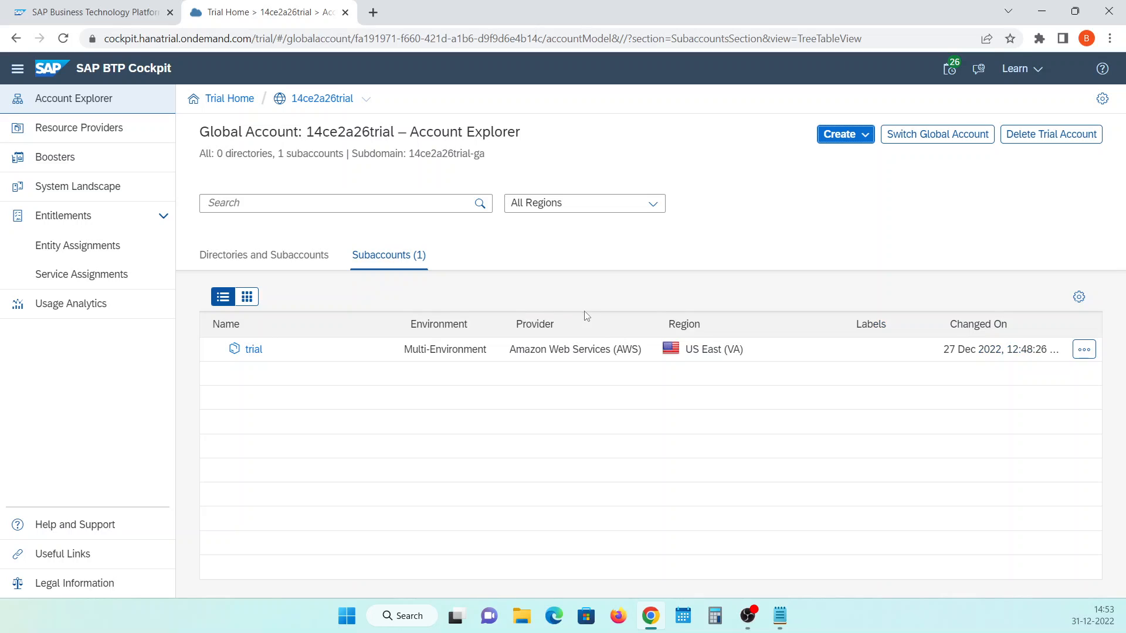
{"action": "left_click", "coordinate": [257, 351]}
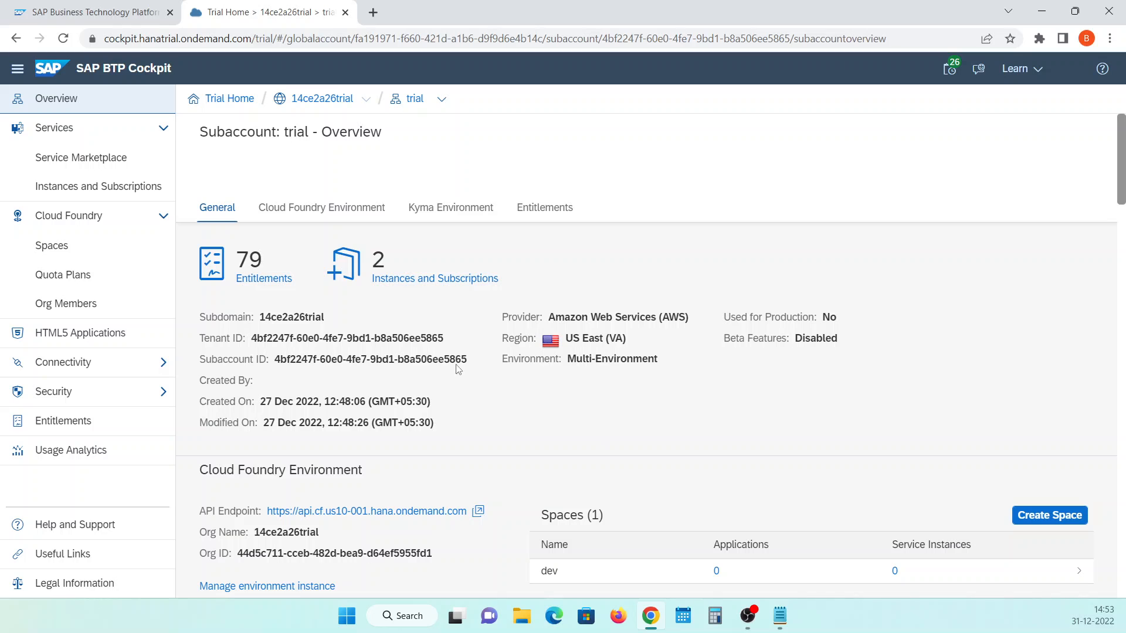
{"action": "left_click", "coordinate": [112, 192]}
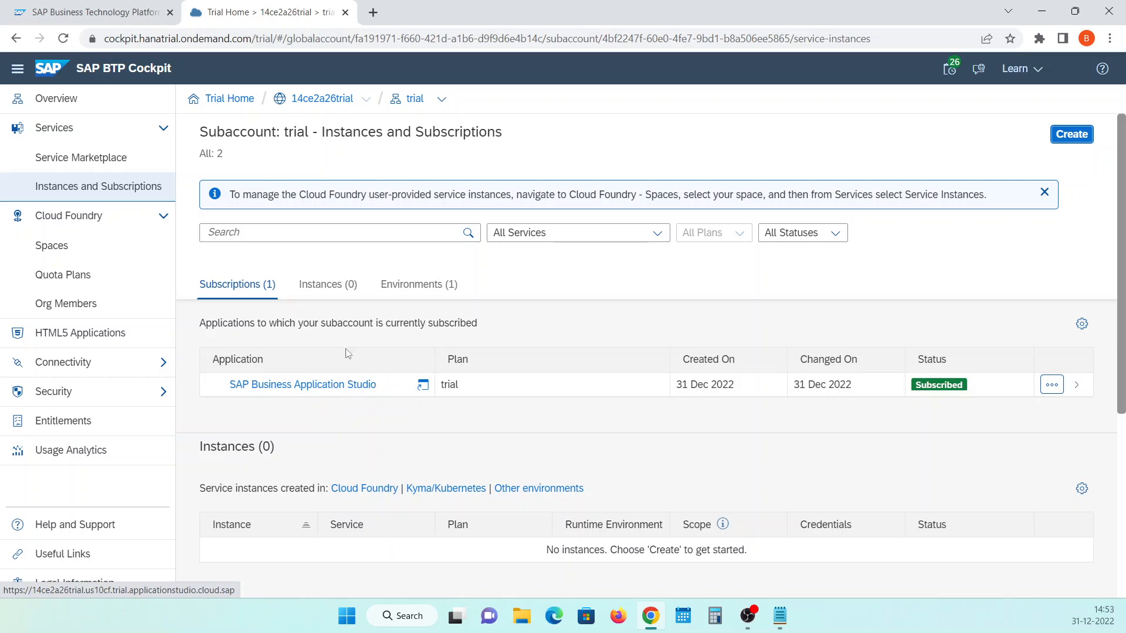
Search the Service Marketplace for "business appli" and open the SAP Business Application Studio details
{"action": "left_click", "coordinate": [97, 158]}
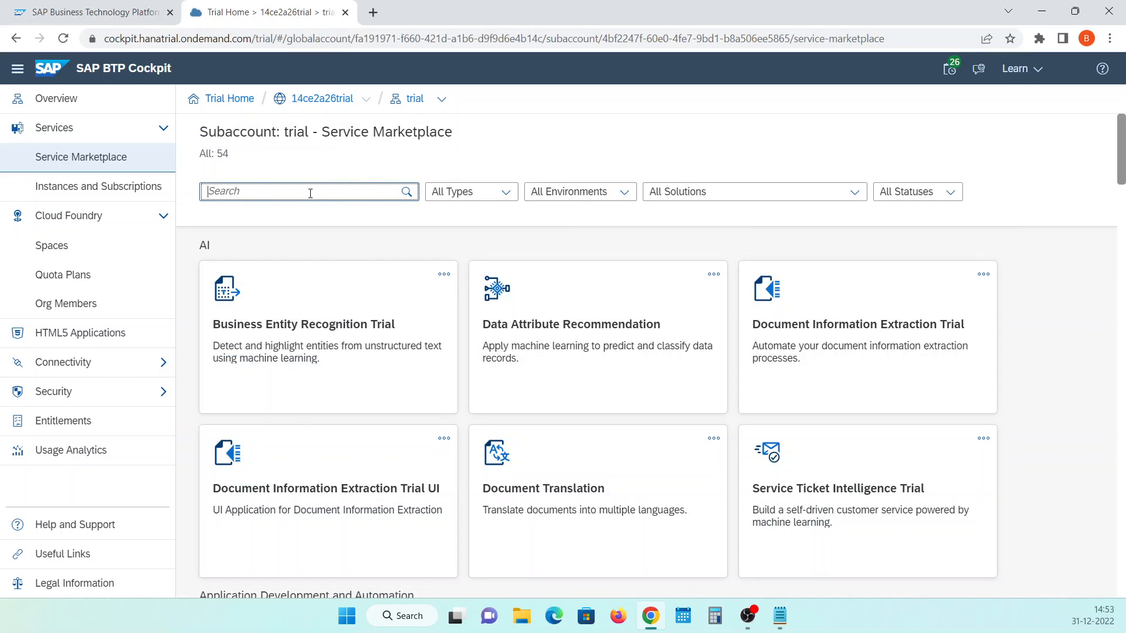
{"action": "type", "text": "business appl"}
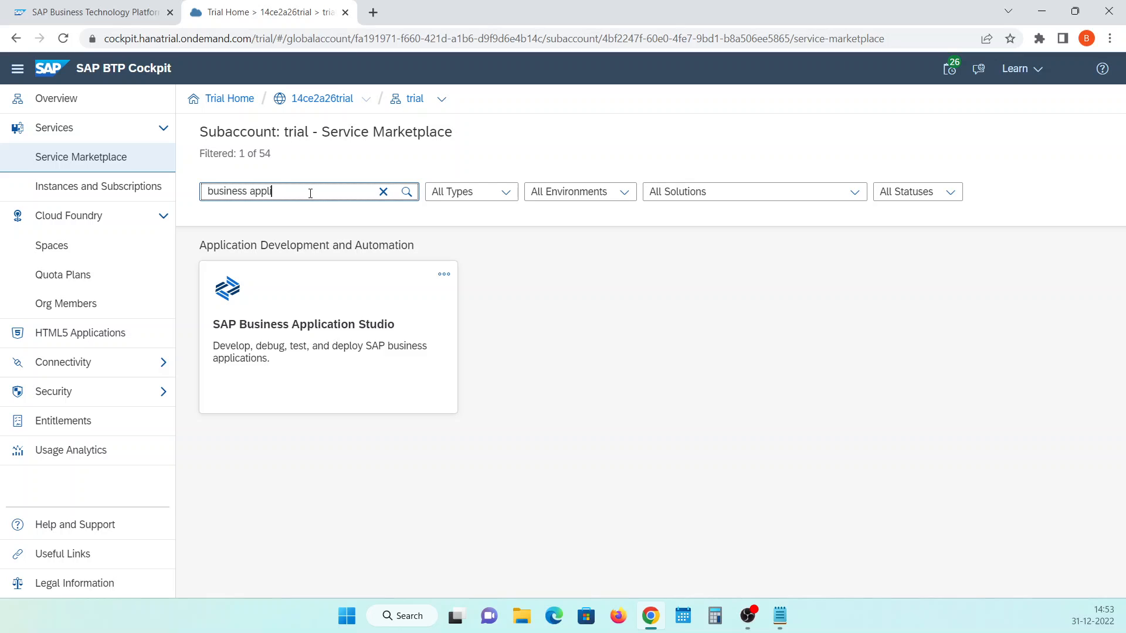
{"action": "type", "text": "i"}
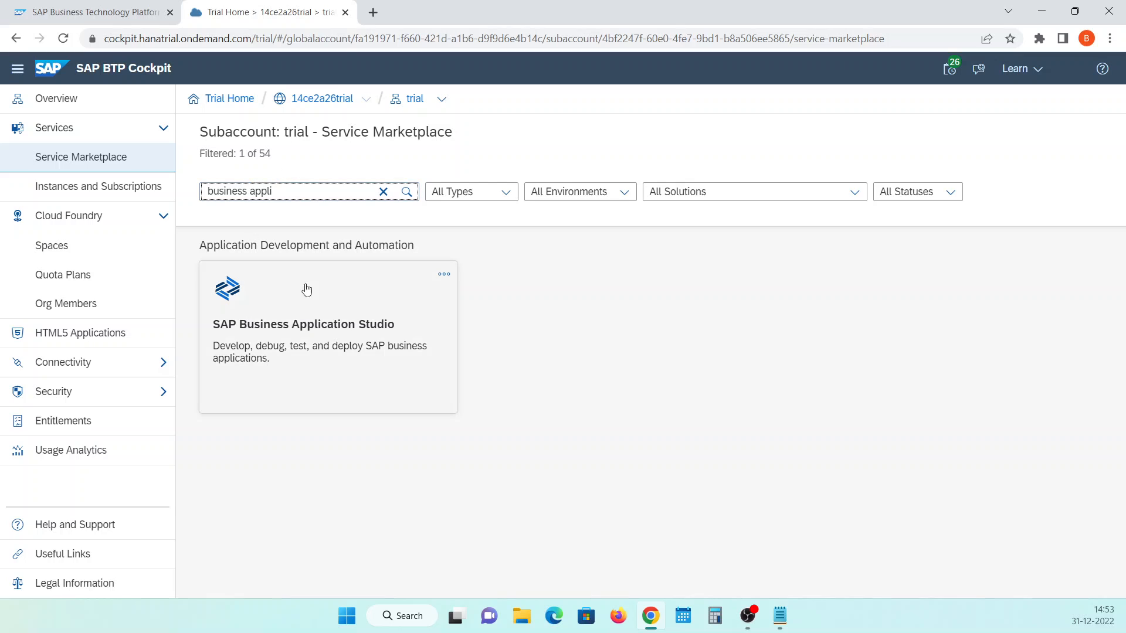
{"action": "left_click", "coordinate": [320, 326]}
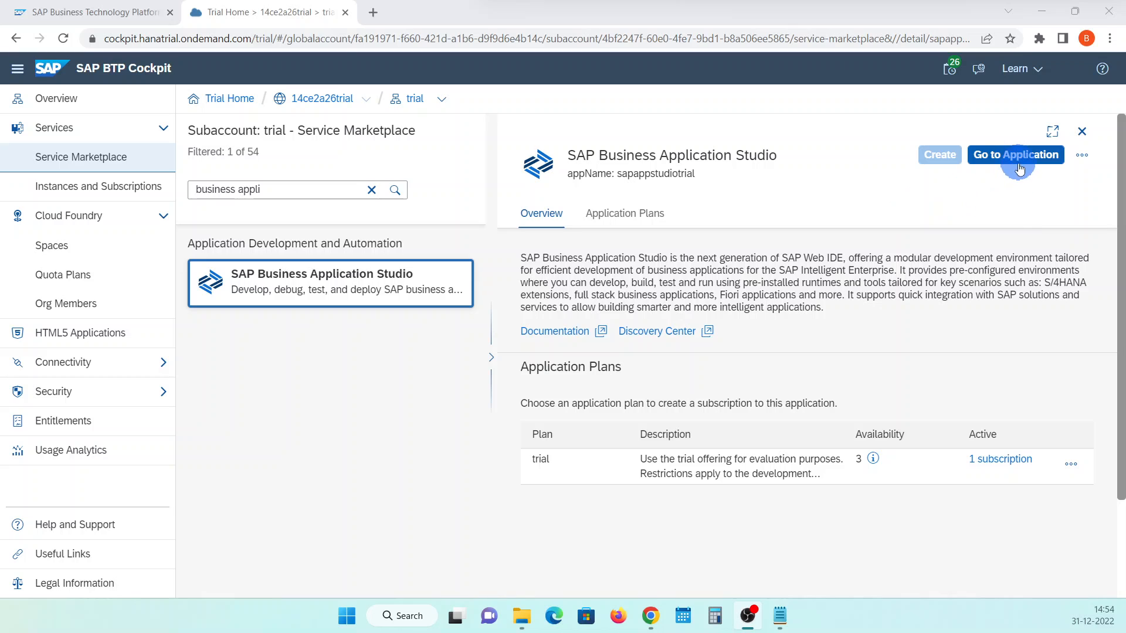
Launch the SAP Business Application Studio application and accept its privacy notice, choosing not to show the message again
{"action": "left_click", "coordinate": [1014, 156]}
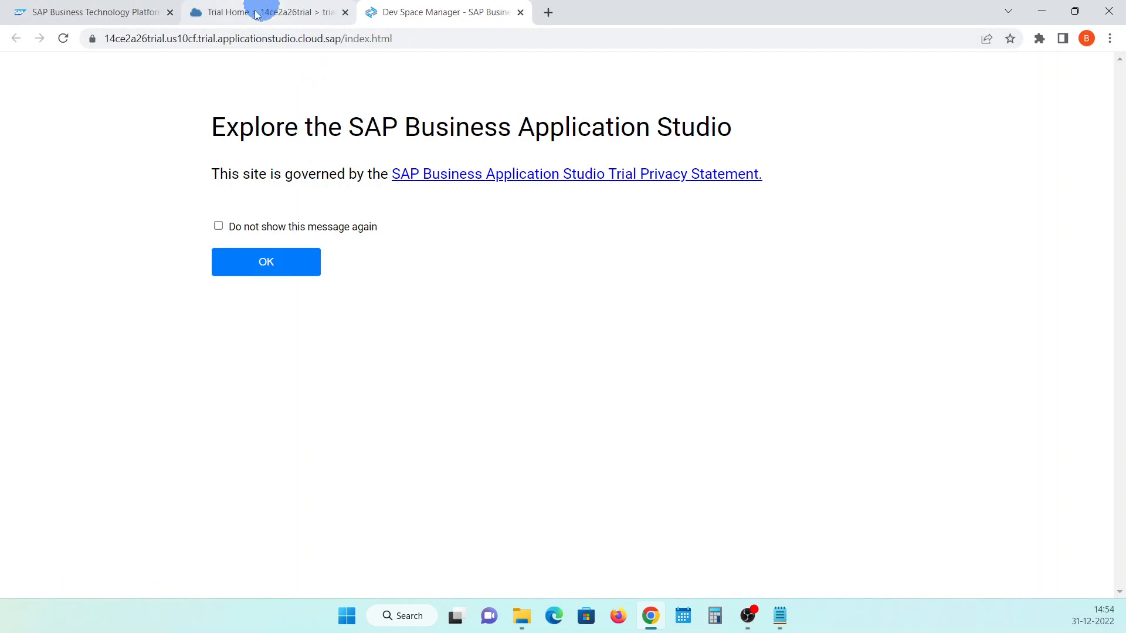
{"action": "left_click", "coordinate": [219, 226]}
{"action": "left_click", "coordinate": [272, 262]}
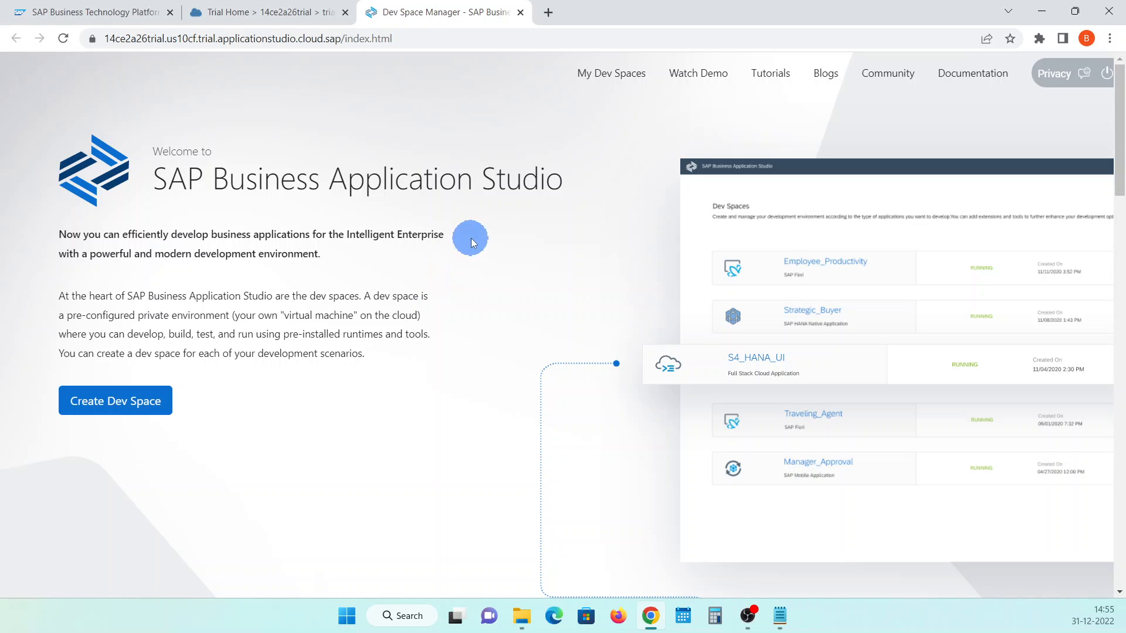
Start a new dev space named testOne and select Full Stack Cloud Application as its application type
{"action": "left_click", "coordinate": [110, 409]}
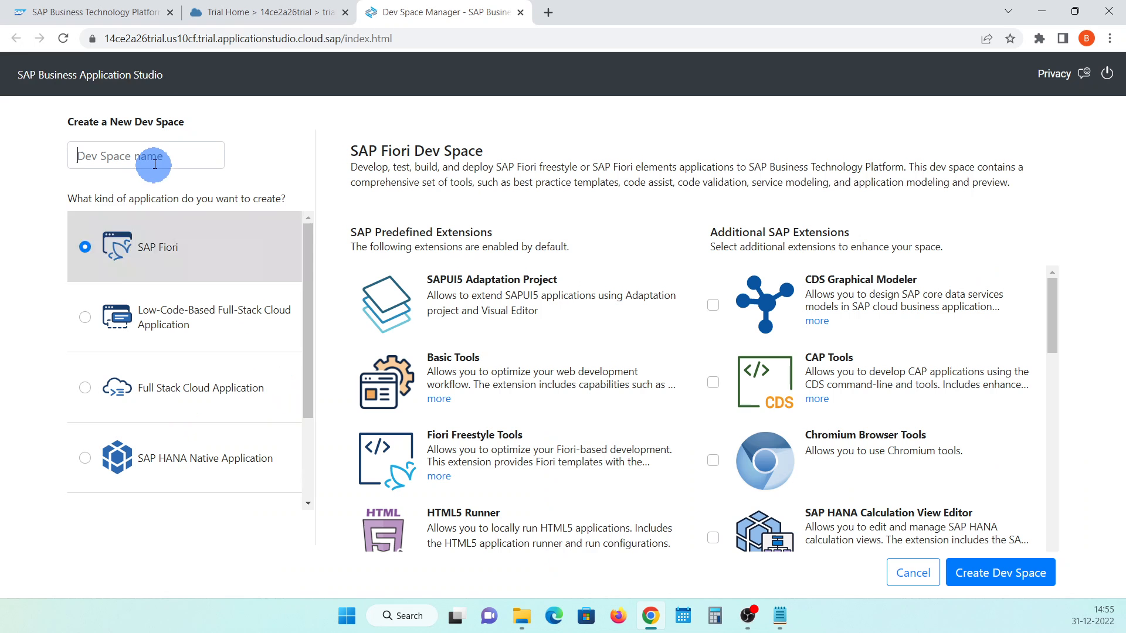
{"action": "left_click", "coordinate": [153, 159]}
{"action": "type", "text": "testOne"}
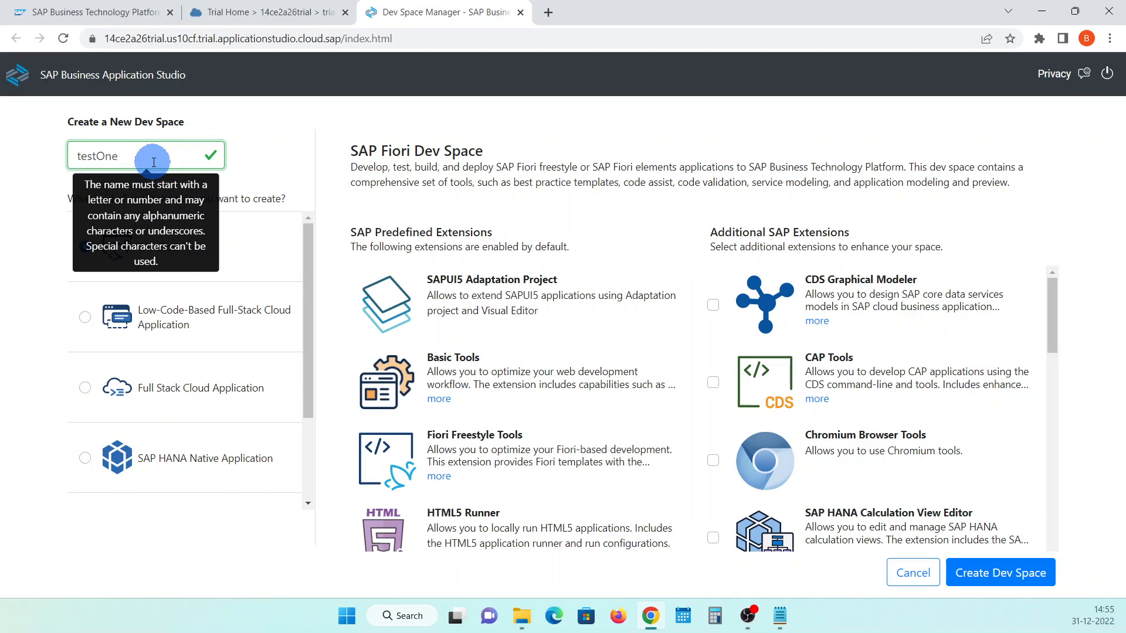
{"action": "left_click", "coordinate": [286, 116]}
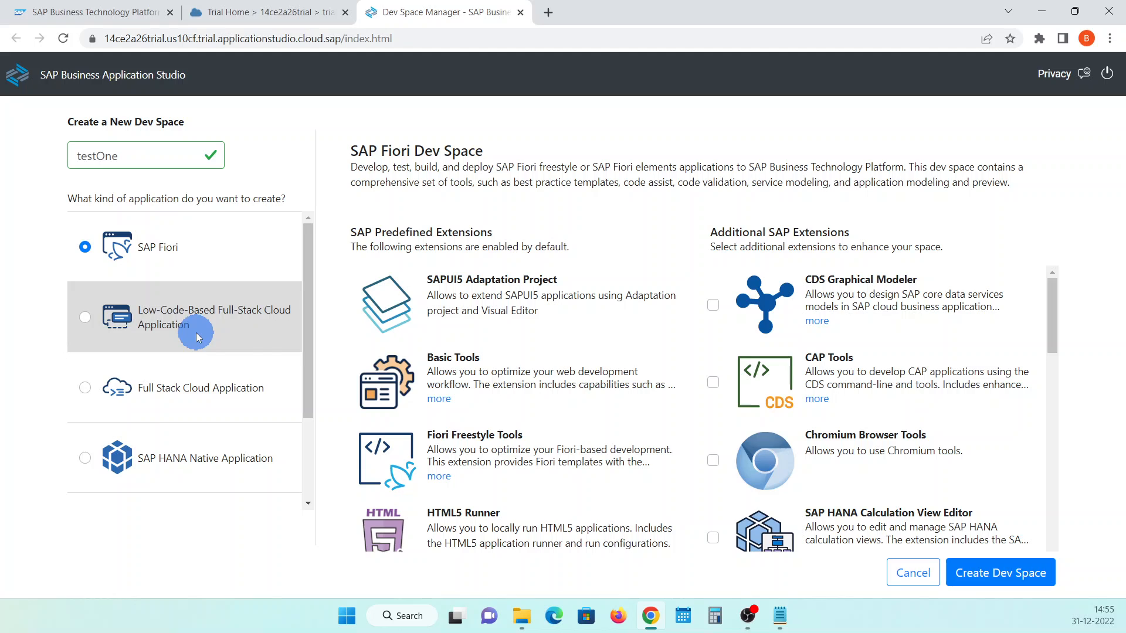
{"action": "left_click", "coordinate": [174, 402]}
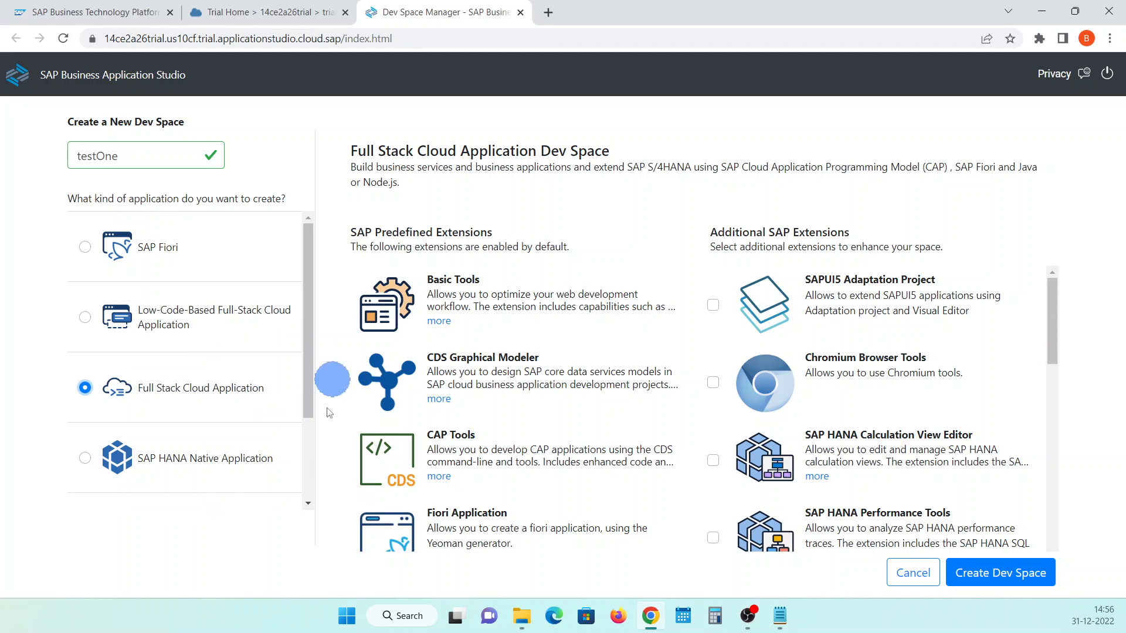
{"action": "scroll", "coordinate": [236, 403], "scroll_direction": "down", "scroll_amount": 2}
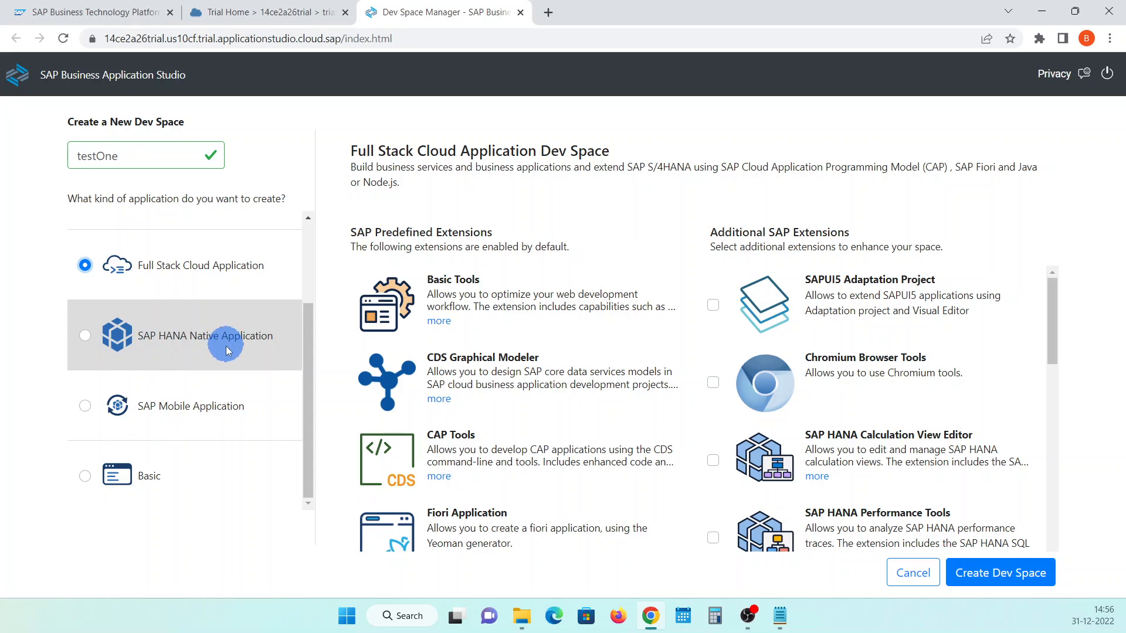
{"action": "scroll", "coordinate": [200, 425], "scroll_direction": "up", "scroll_amount": 2}
{"action": "scroll", "coordinate": [200, 423], "scroll_direction": "up", "scroll_amount": 1}
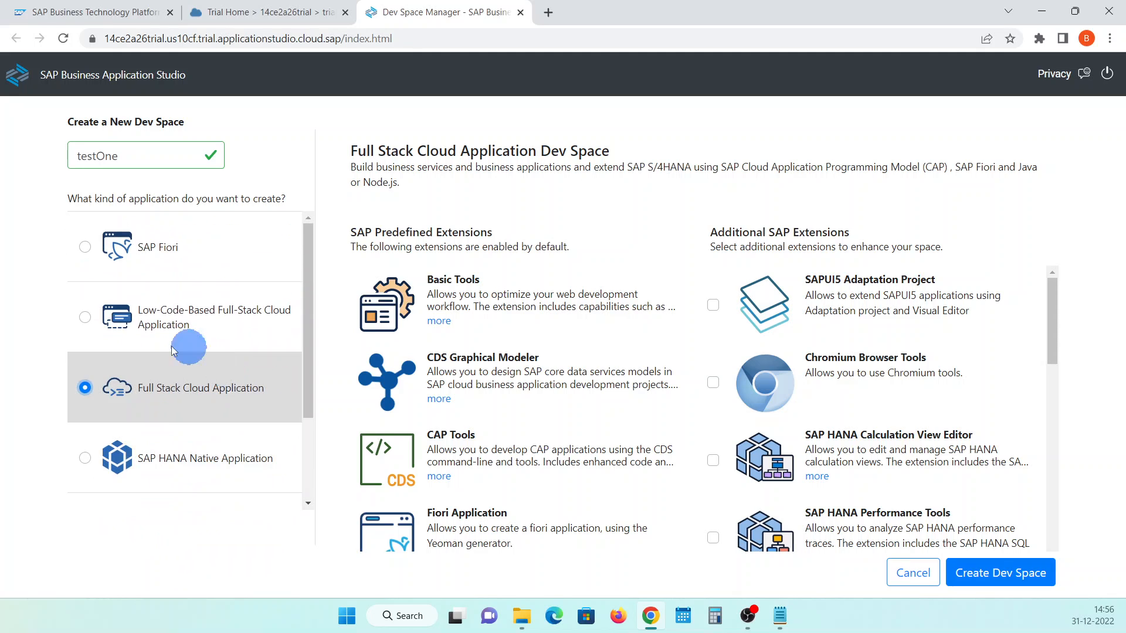
Change the new dev space's name to Dev
{"action": "mouse_move", "coordinate": [123, 155]}
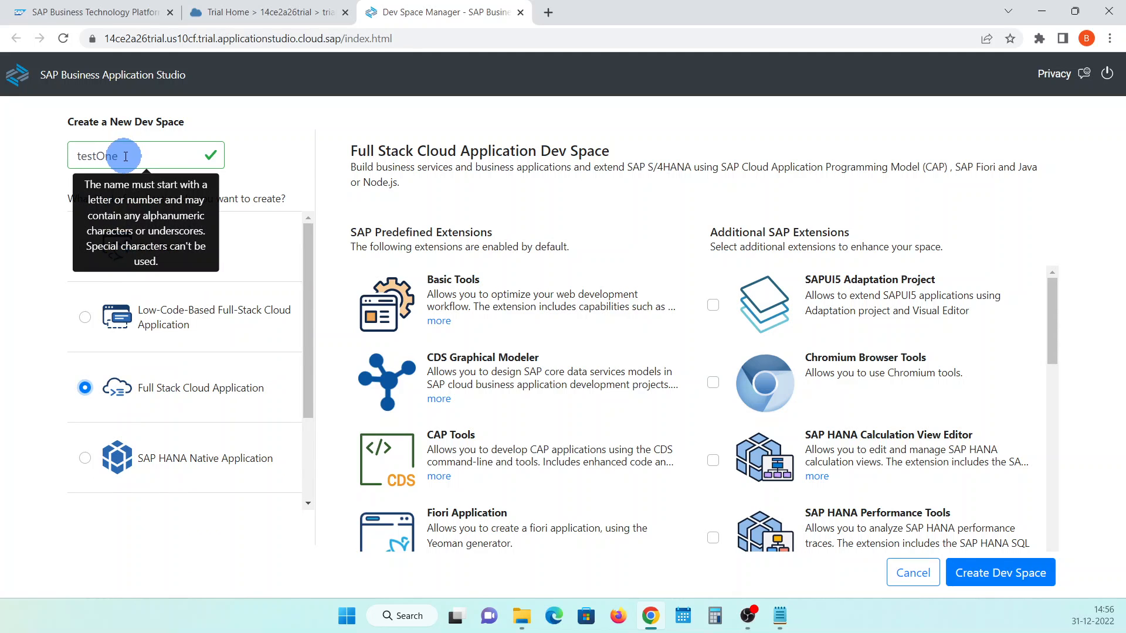
{"action": "left_click_drag", "start_coordinate": [124, 155], "coordinate": [50, 158]}
{"action": "type", "text": "Dev"}
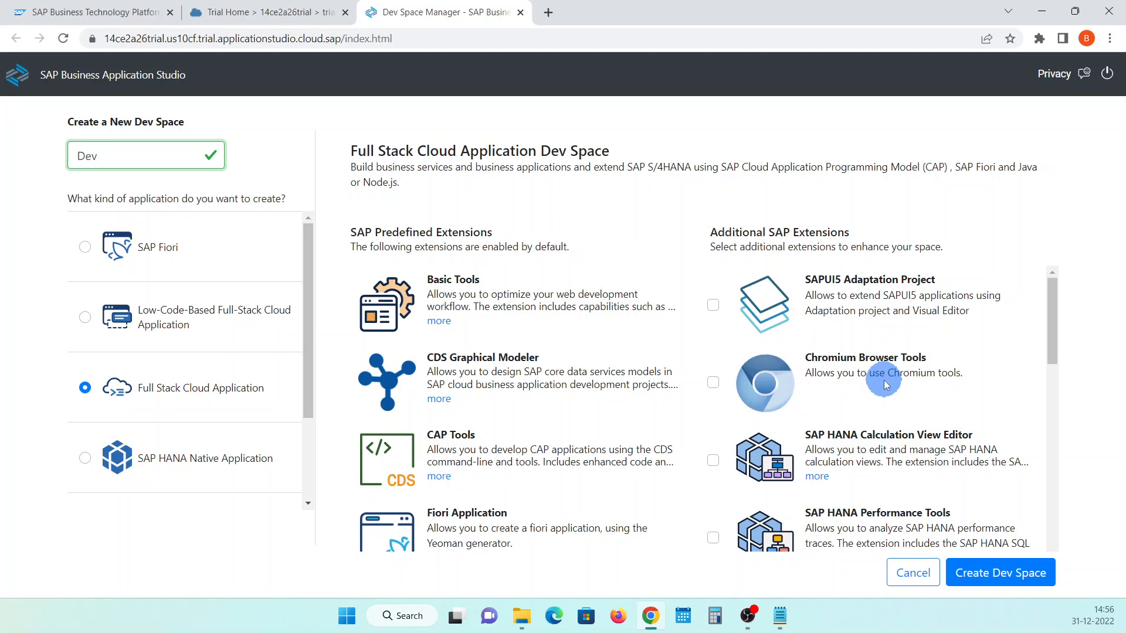
Add the HTML5 Runner, HTML5 Application Template and Basic UI5 Template extensions, and create the dev space
{"action": "scroll", "coordinate": [885, 382], "scroll_direction": "down", "scroll_amount": 1}
{"action": "scroll", "coordinate": [756, 381], "scroll_direction": "down", "scroll_amount": 2}
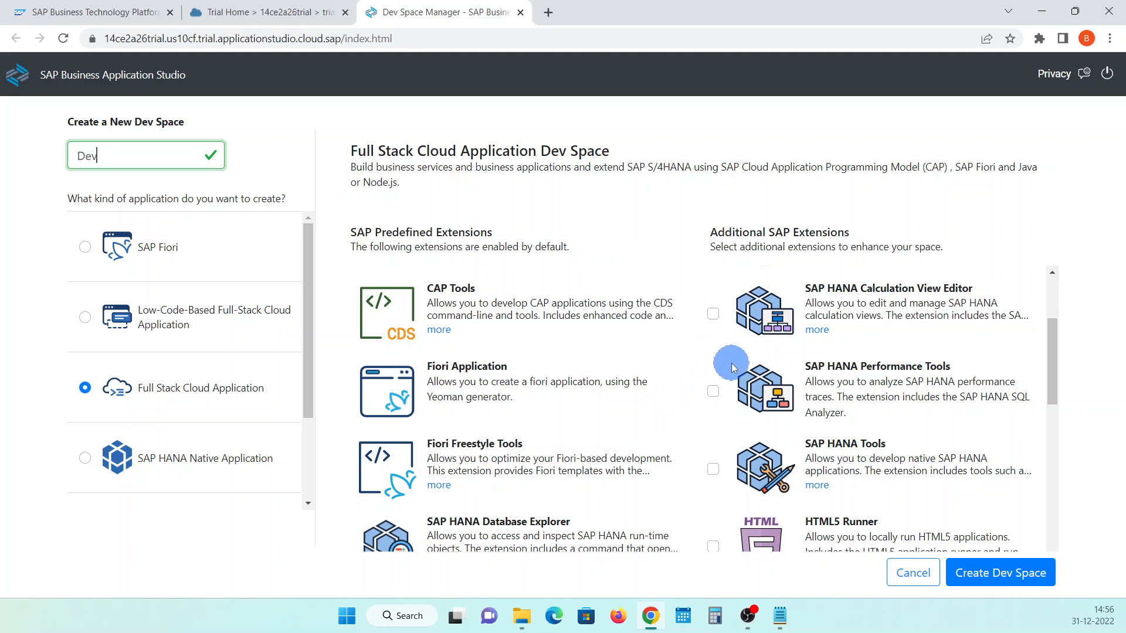
{"action": "scroll", "coordinate": [730, 364], "scroll_direction": "down", "scroll_amount": 2}
{"action": "left_click", "coordinate": [713, 401]}
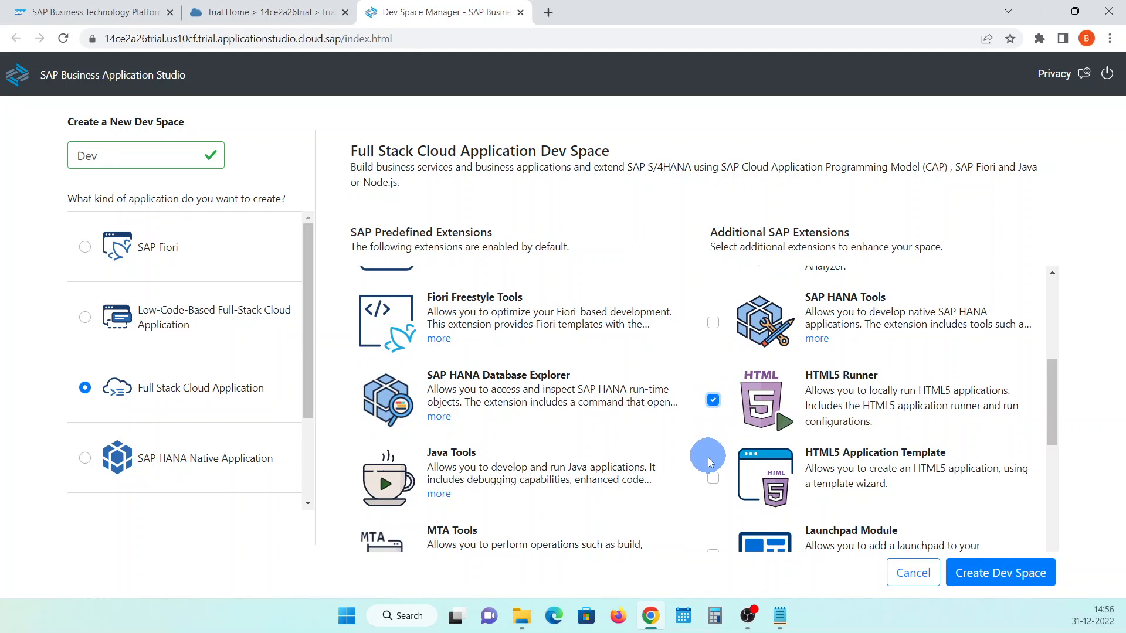
{"action": "left_click", "coordinate": [713, 478]}
{"action": "left_click", "coordinate": [754, 405]}
{"action": "scroll", "coordinate": [755, 415], "scroll_direction": "down", "scroll_amount": 1}
{"action": "scroll", "coordinate": [733, 410], "scroll_direction": "down", "scroll_amount": 2}
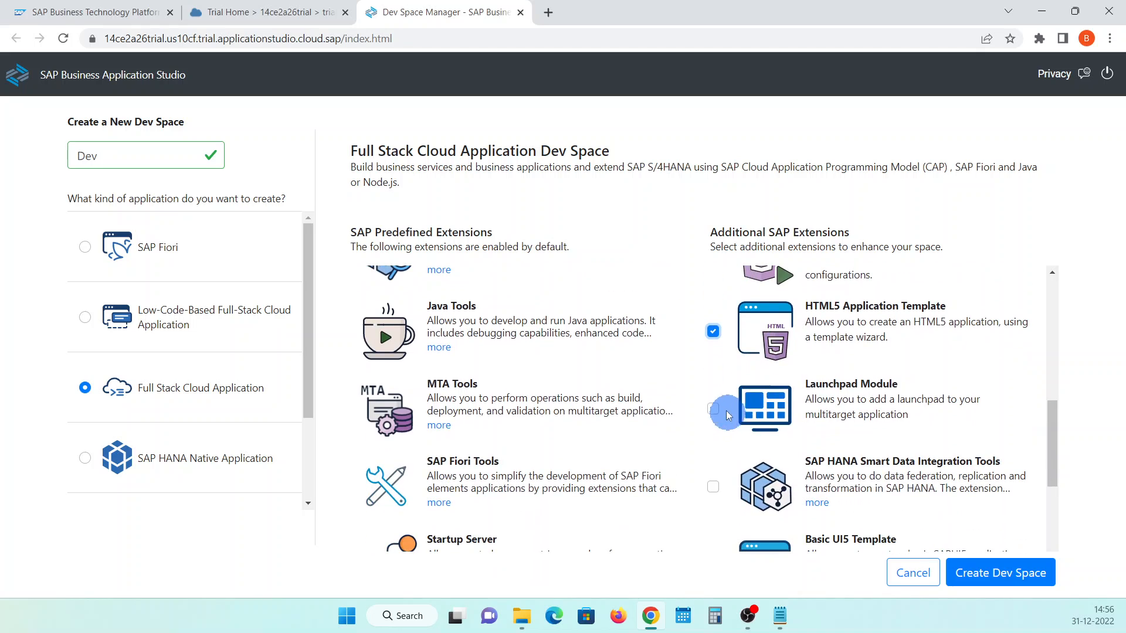
{"action": "scroll", "coordinate": [722, 413], "scroll_direction": "down", "scroll_amount": 4}
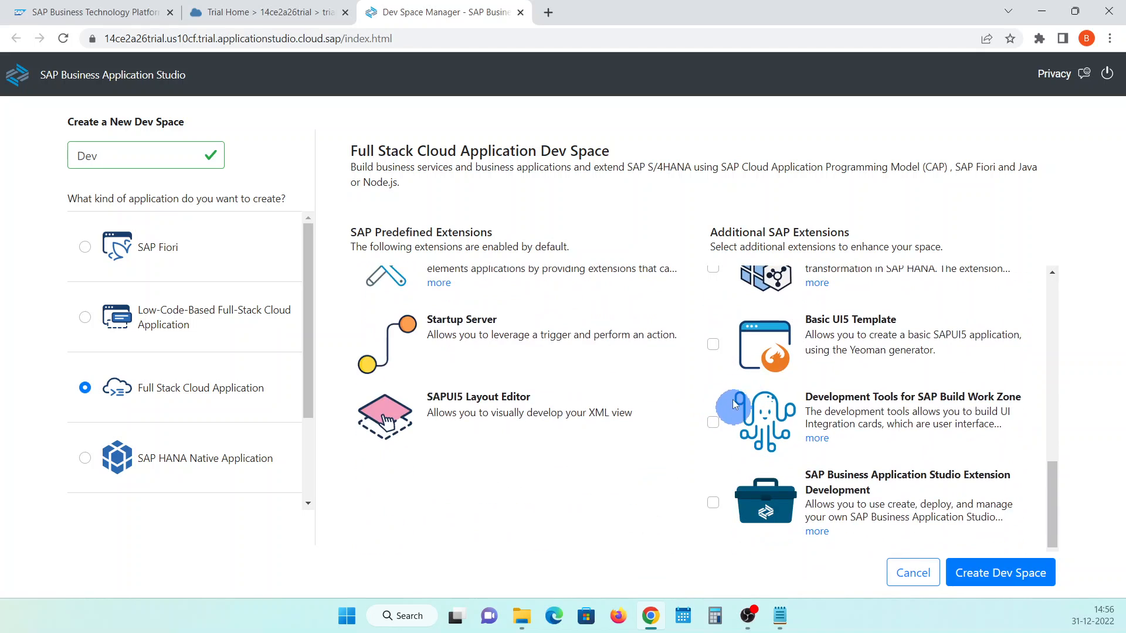
{"action": "left_click", "coordinate": [713, 345]}
{"action": "scroll", "coordinate": [778, 472], "scroll_direction": "down", "scroll_amount": 1}
{"action": "left_click", "coordinate": [972, 576]}
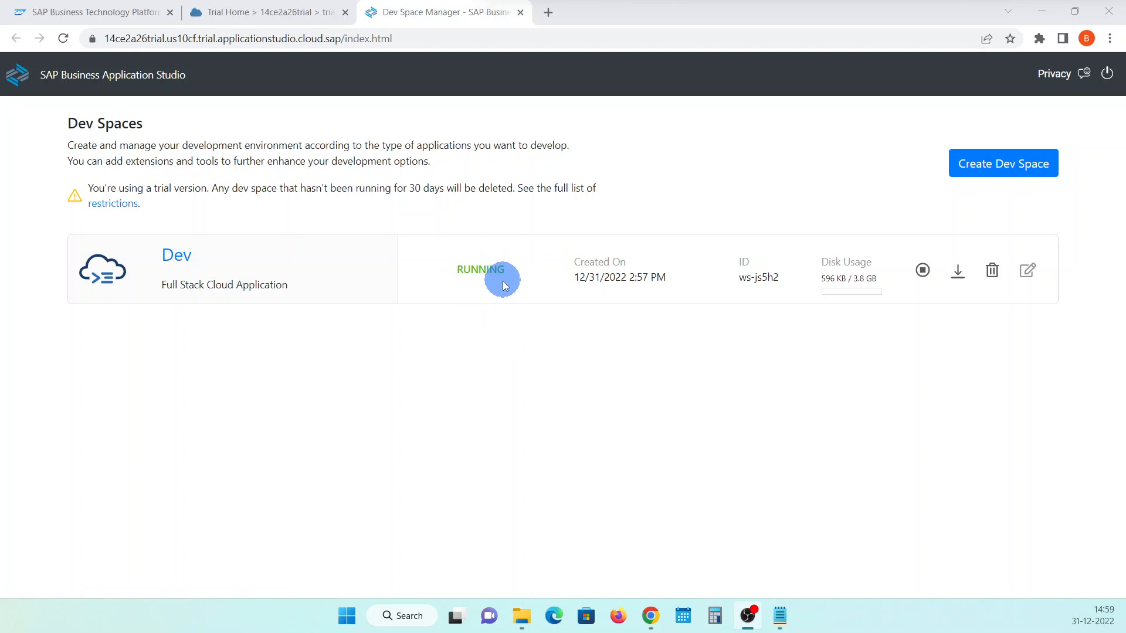
Open the running Dev dev space and look through its Get Started page
{"action": "left_click", "coordinate": [176, 255]}
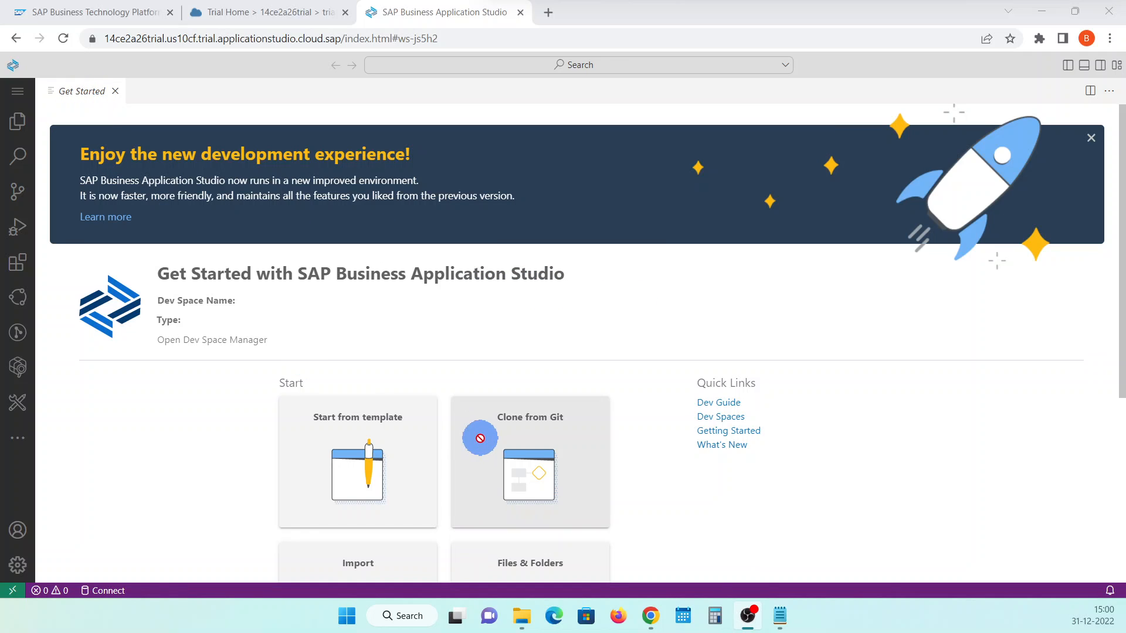
{"action": "scroll", "coordinate": [463, 363], "scroll_direction": "down", "scroll_amount": 3}
{"action": "left_click_drag", "start_coordinate": [367, 329], "coordinate": [457, 323]}
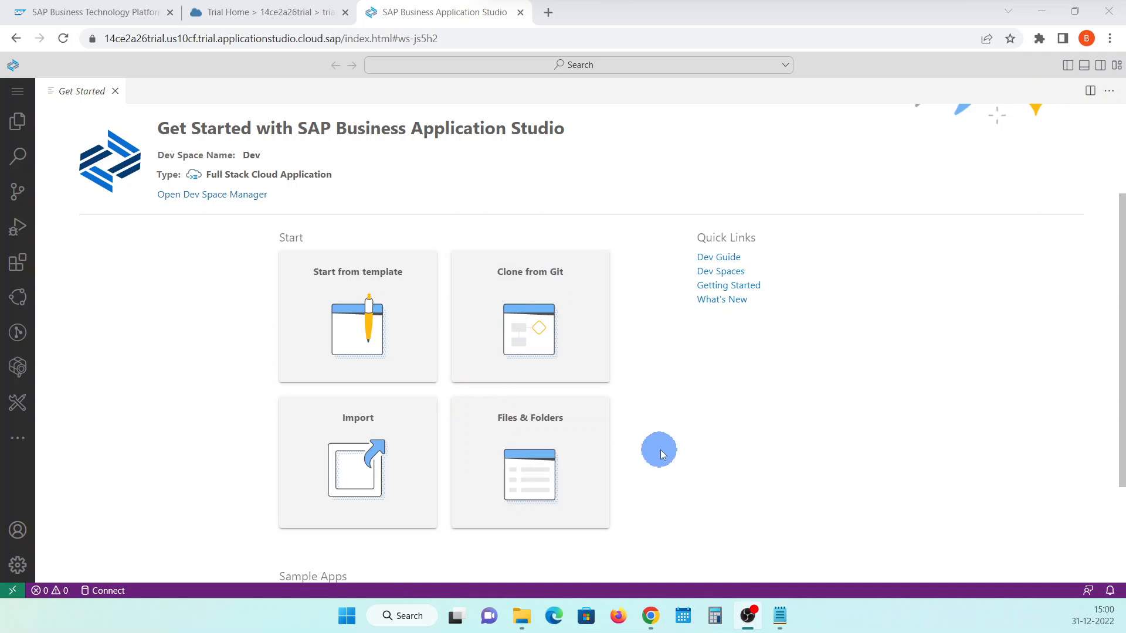
Open the folder /home/user/projects/ as the workspace and close the Get Started page
{"action": "left_click", "coordinate": [18, 93]}
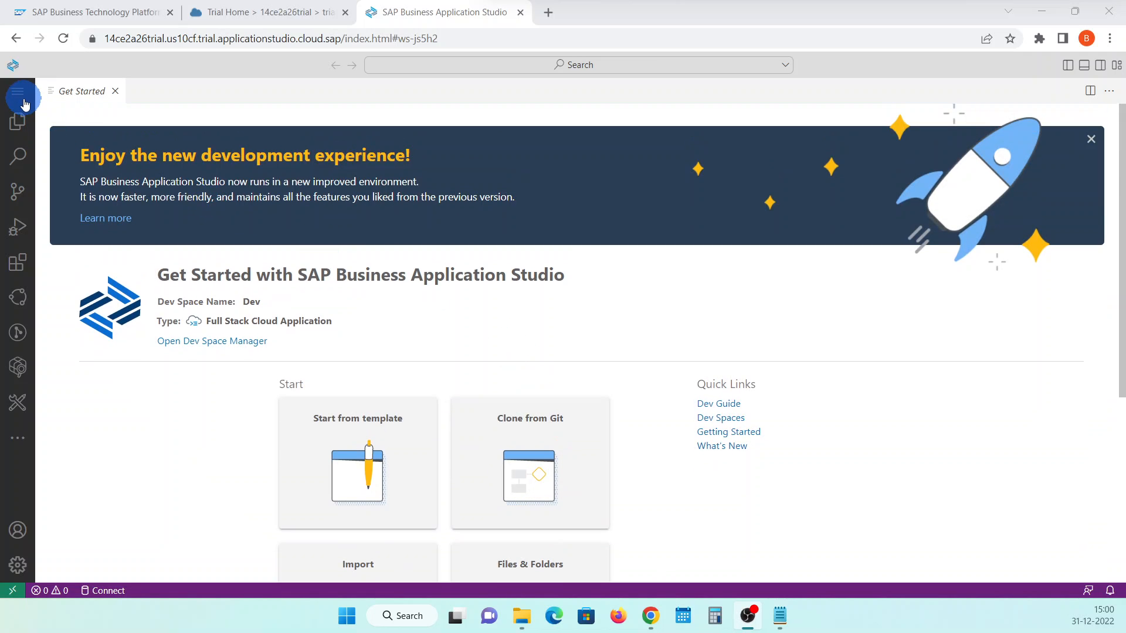
{"action": "mouse_move", "coordinate": [96, 95]}
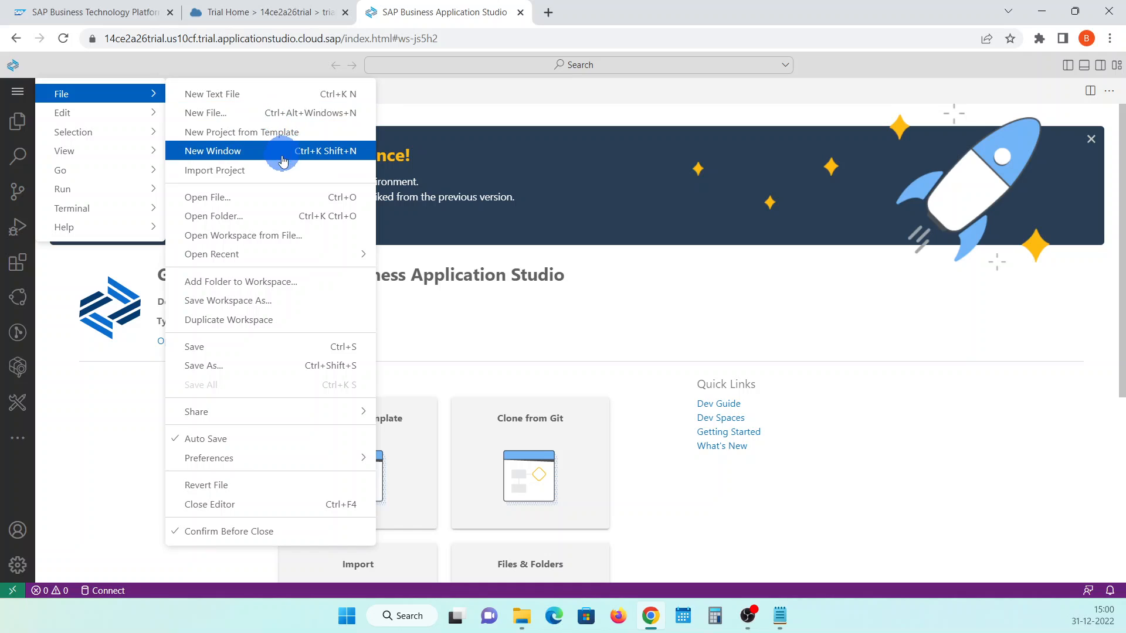
{"action": "left_click", "coordinate": [274, 223]}
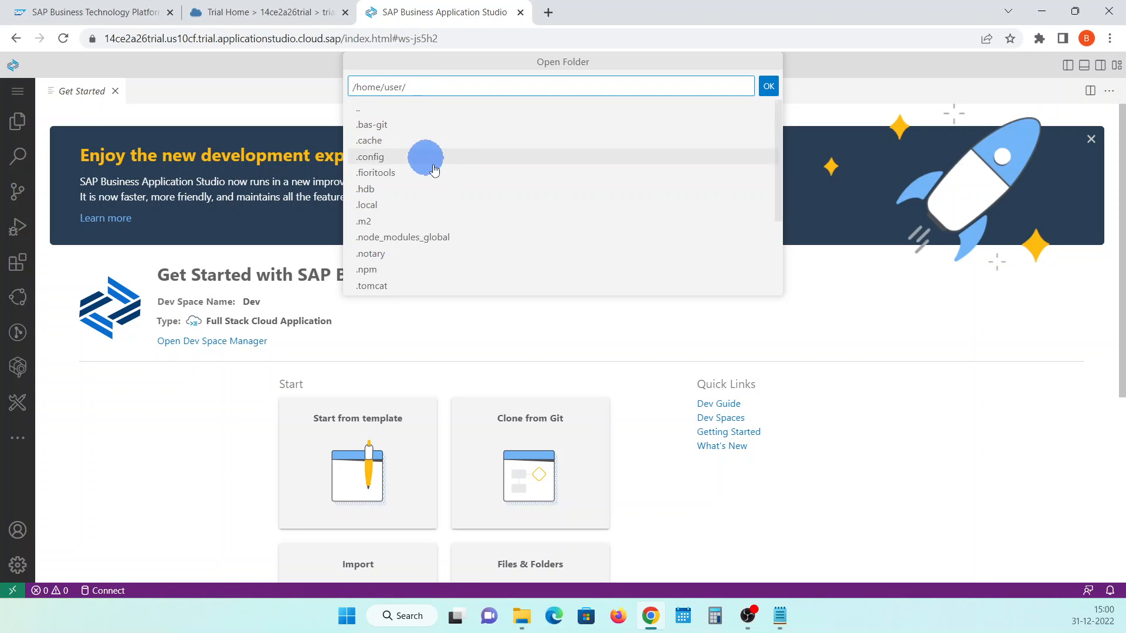
{"action": "scroll", "coordinate": [434, 170], "scroll_direction": "down", "scroll_amount": 3}
{"action": "left_click", "coordinate": [387, 276]}
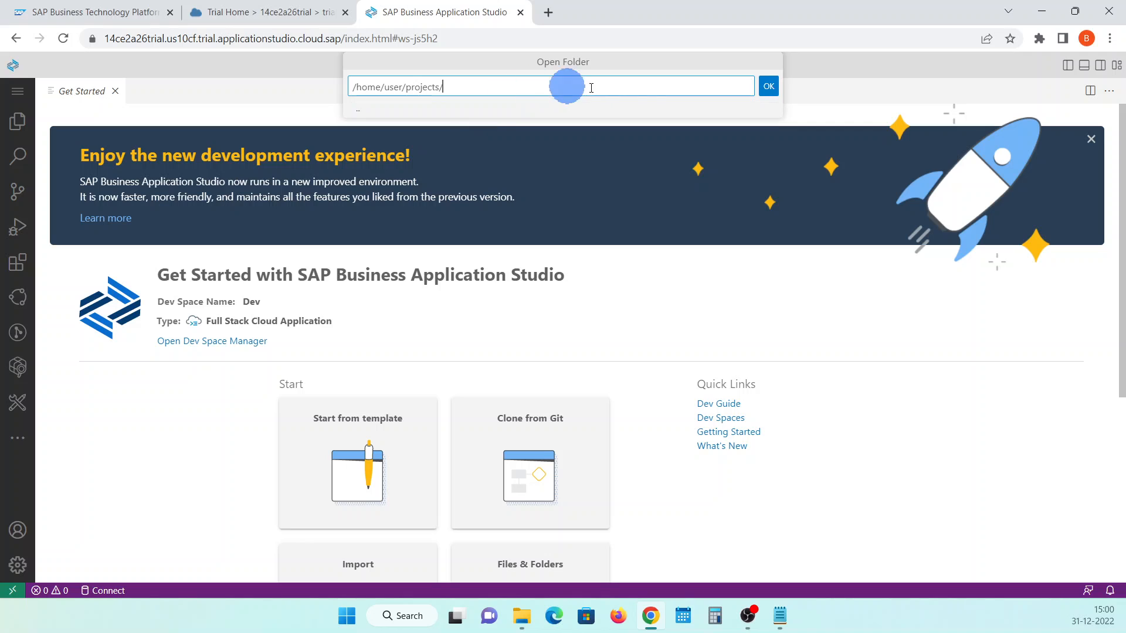
{"action": "left_click", "coordinate": [768, 86]}
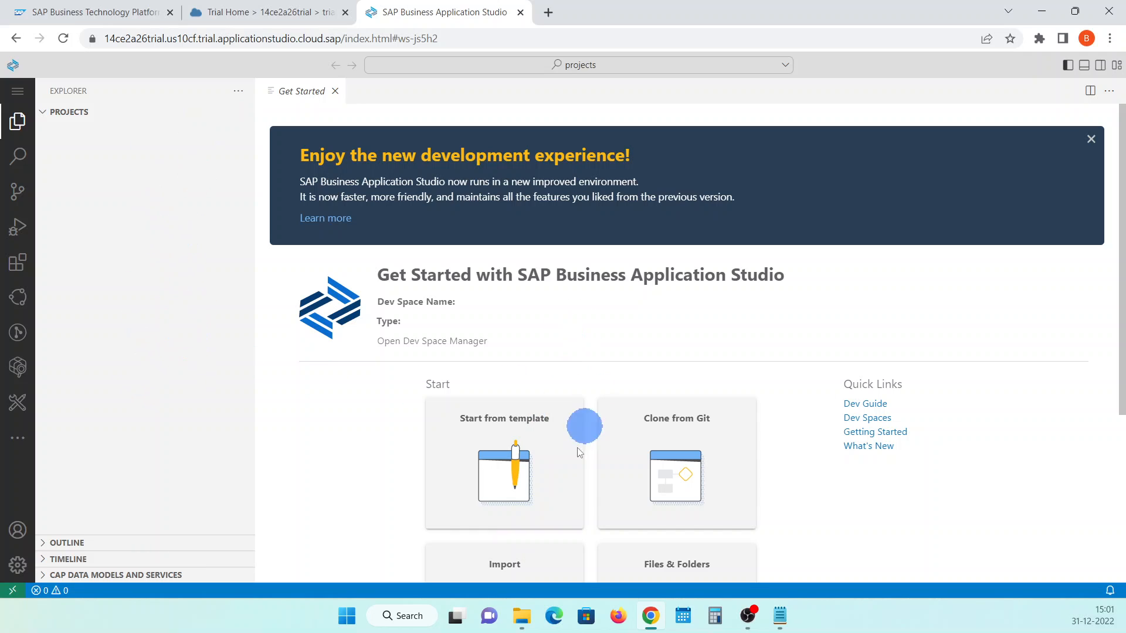
{"action": "left_click", "coordinate": [335, 93]}
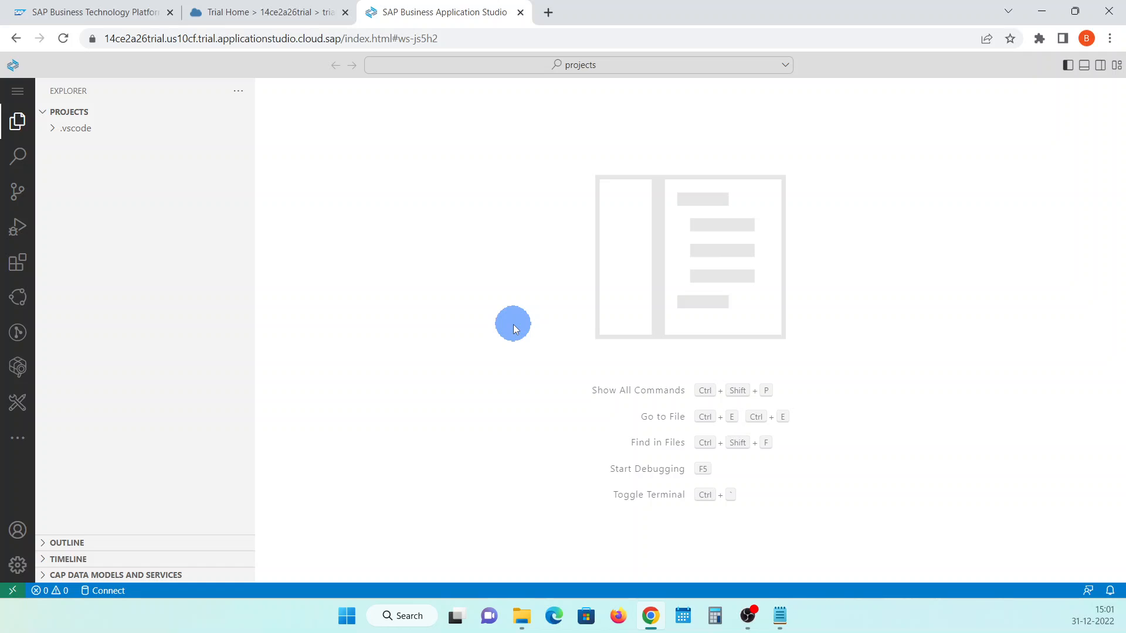
Run the Help: Get Started command from the Command Palette to reopen the Get Started page
{"action": "left_click", "coordinate": [18, 91]}
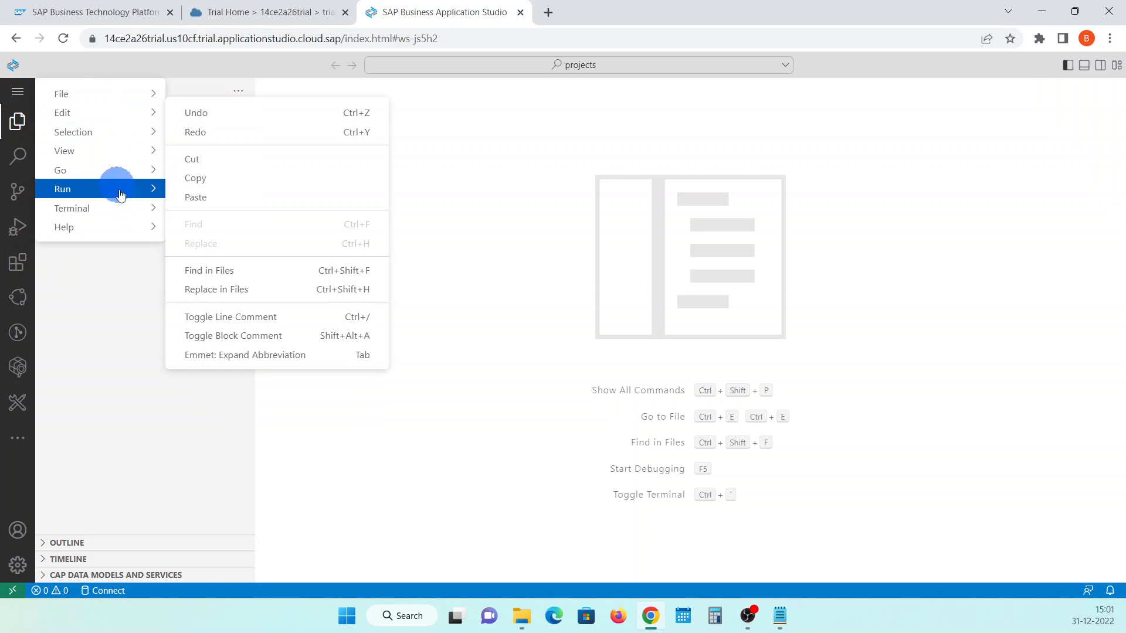
{"action": "mouse_move", "coordinate": [115, 154]}
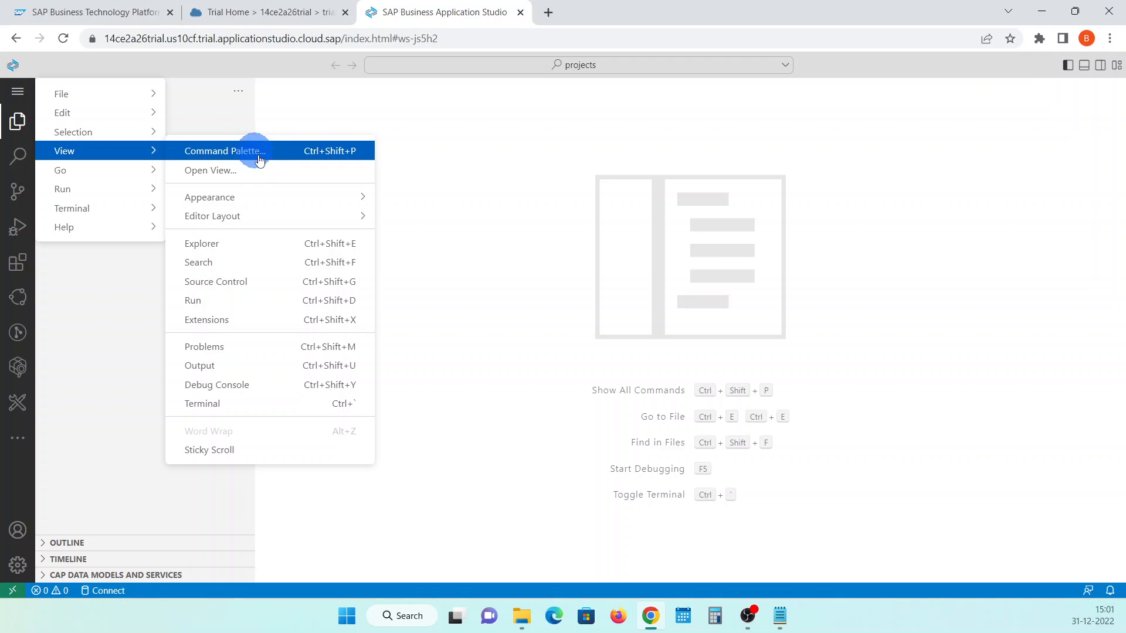
{"action": "left_click", "coordinate": [260, 160]}
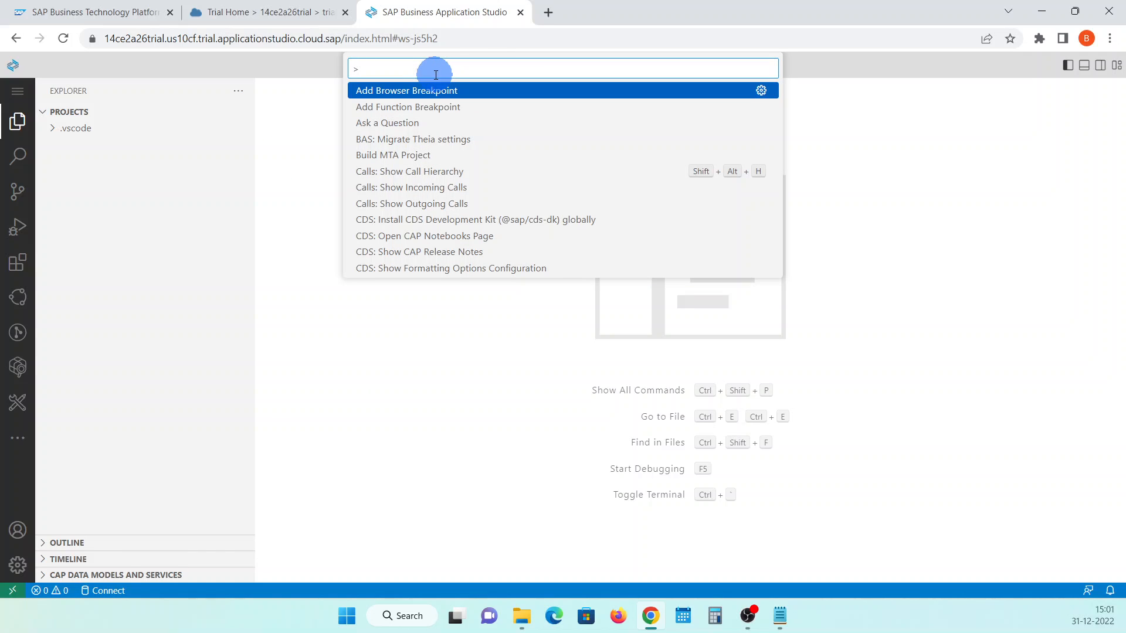
{"action": "type", "text": "help"}
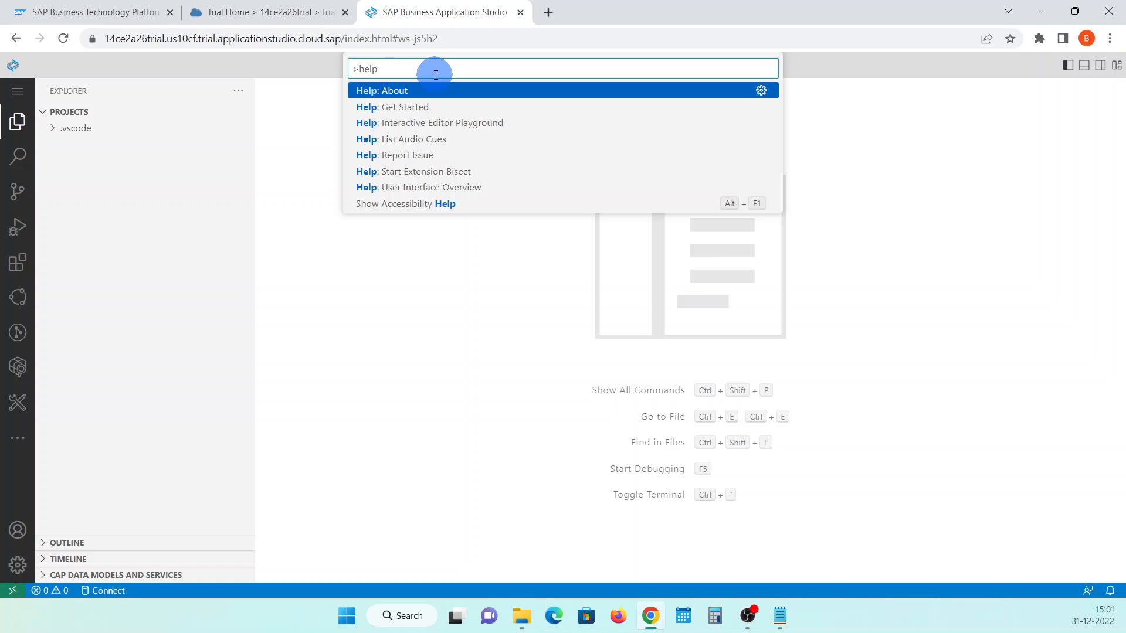
{"action": "left_click", "coordinate": [434, 108]}
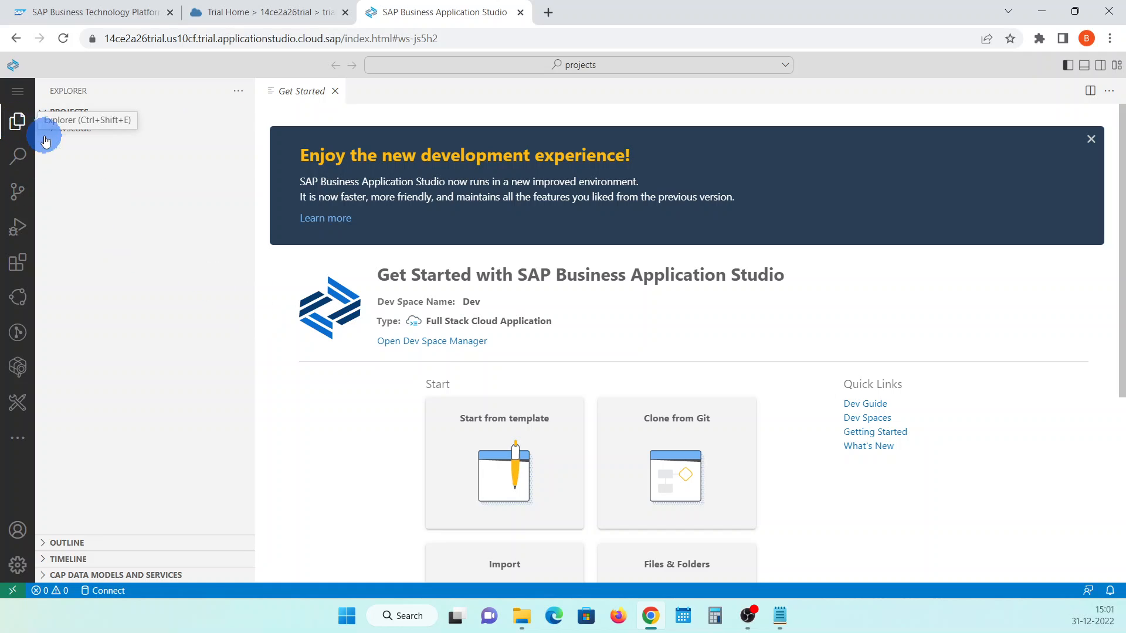
Examine the Explorer, Search, Source Control, Run and Debug, Extensions, CI/CD Builds and GitLens views one after another
{"action": "left_click", "coordinate": [19, 128]}
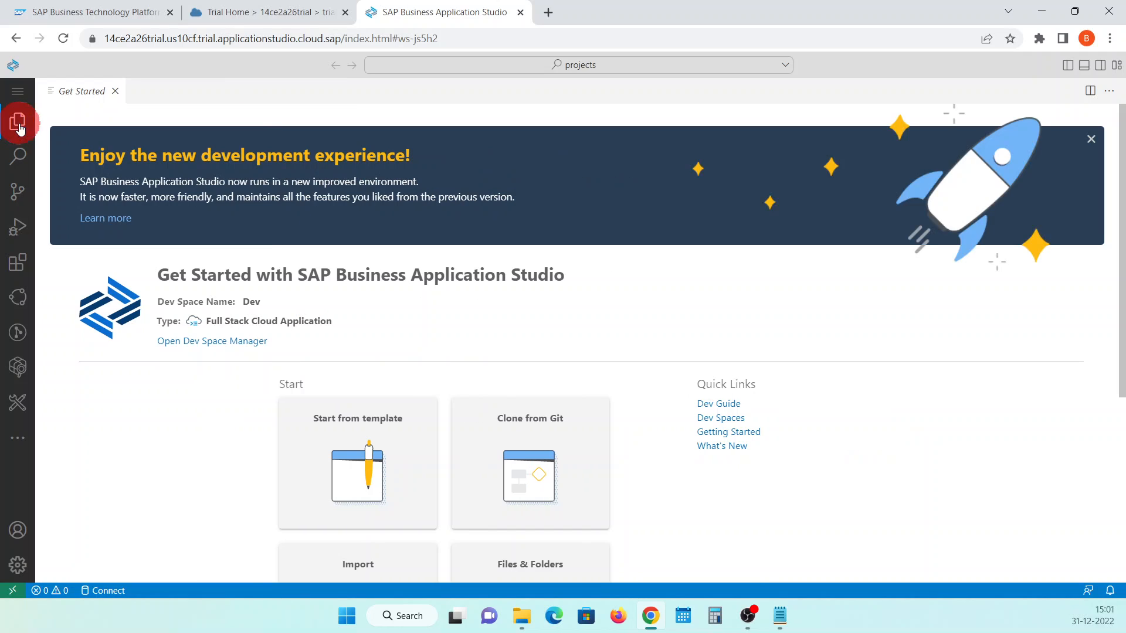
{"action": "left_click", "coordinate": [18, 124]}
{"action": "left_click", "coordinate": [18, 156]}
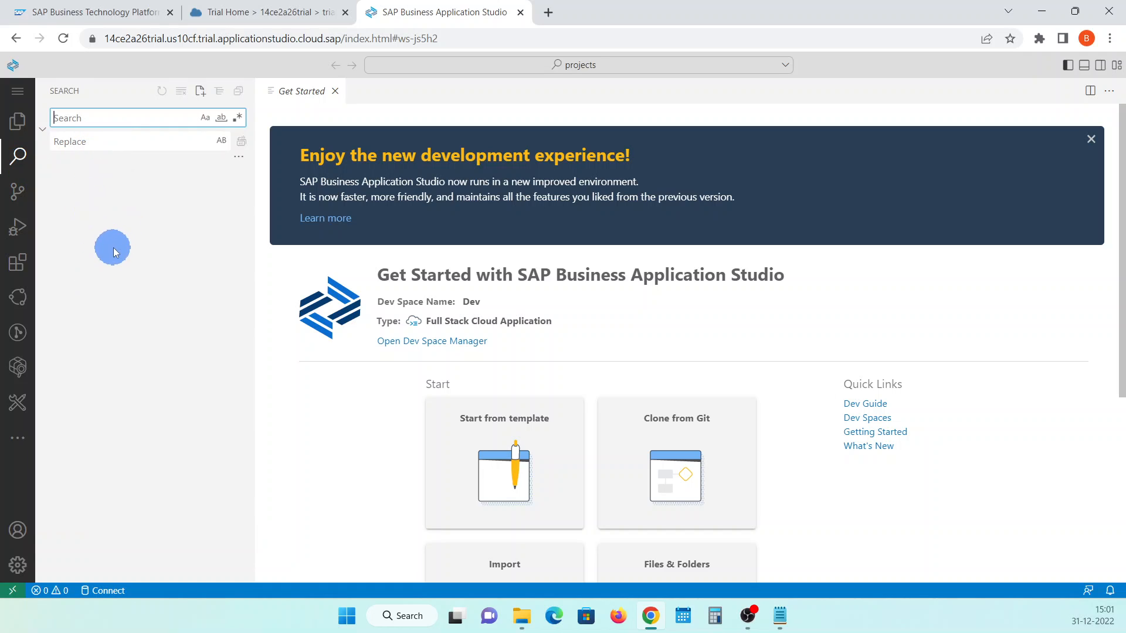
{"action": "left_click", "coordinate": [19, 202]}
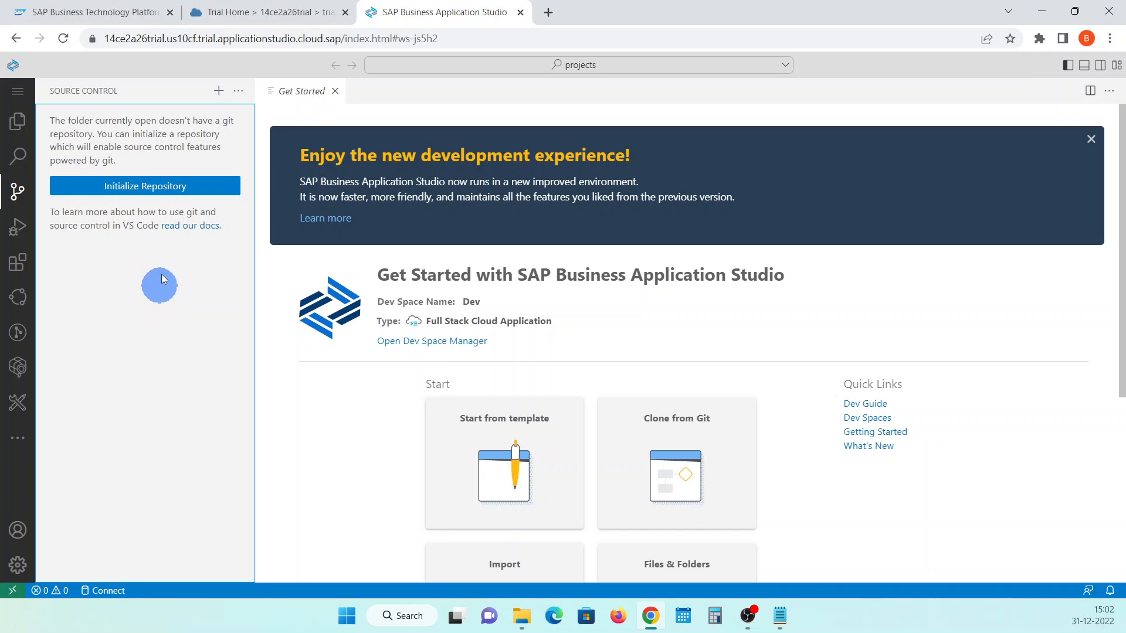
{"action": "left_click", "coordinate": [16, 237]}
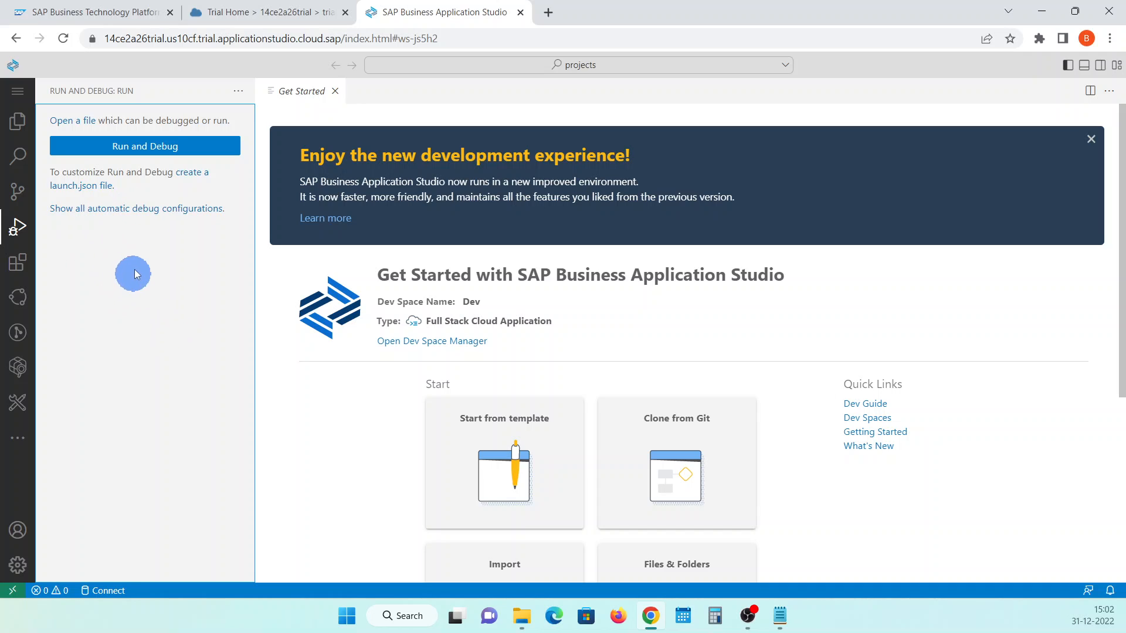
{"action": "left_click", "coordinate": [18, 262]}
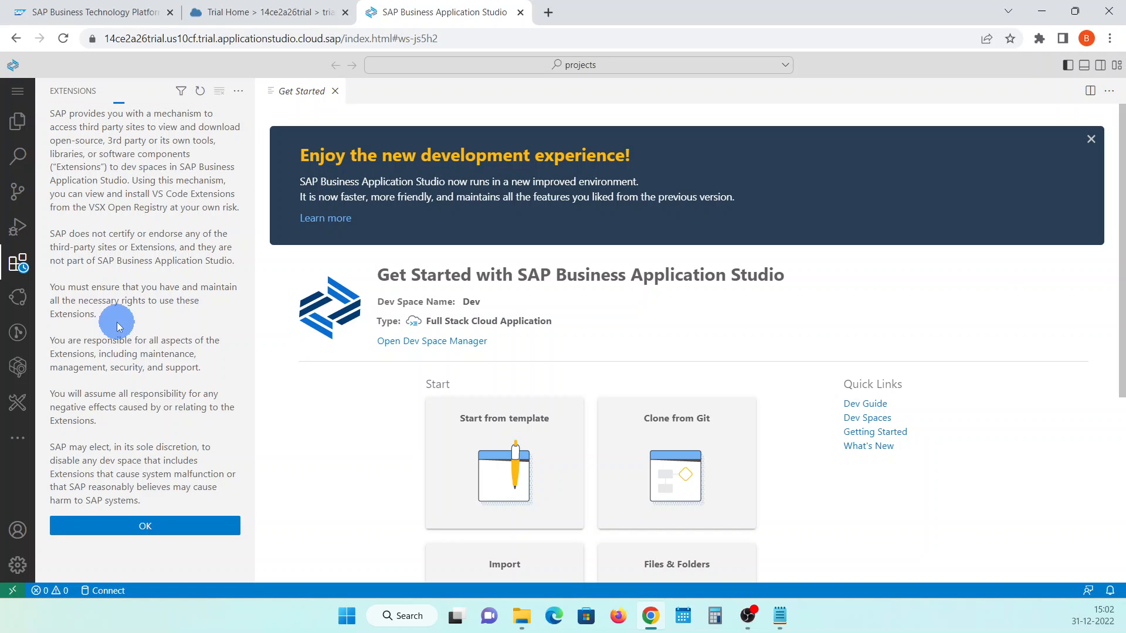
{"action": "left_click", "coordinate": [22, 304]}
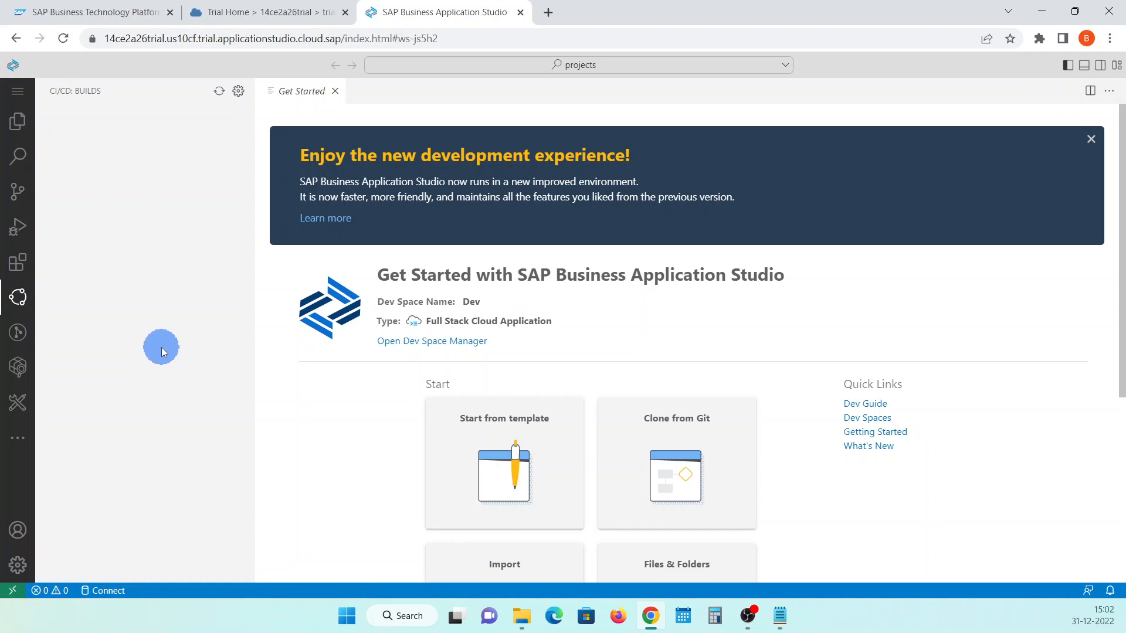
{"action": "left_click", "coordinate": [17, 335]}
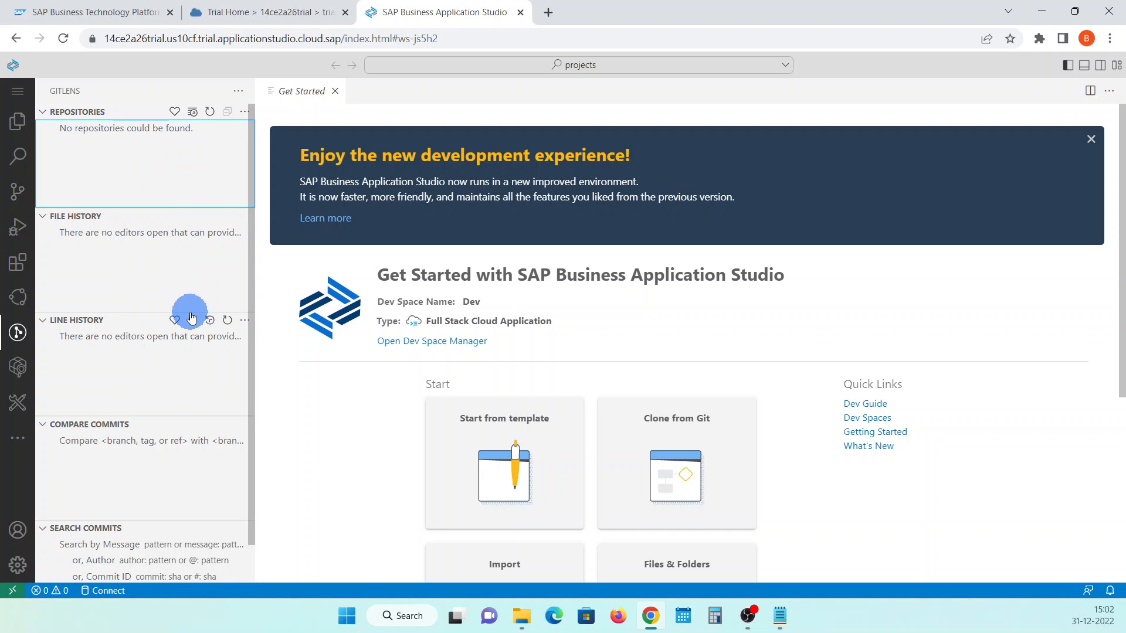
Look at the SAP HANA Database Explorer, dismissing its Cloud Foundry sign-in page, and at the Run Configurations view
{"action": "left_click", "coordinate": [23, 376]}
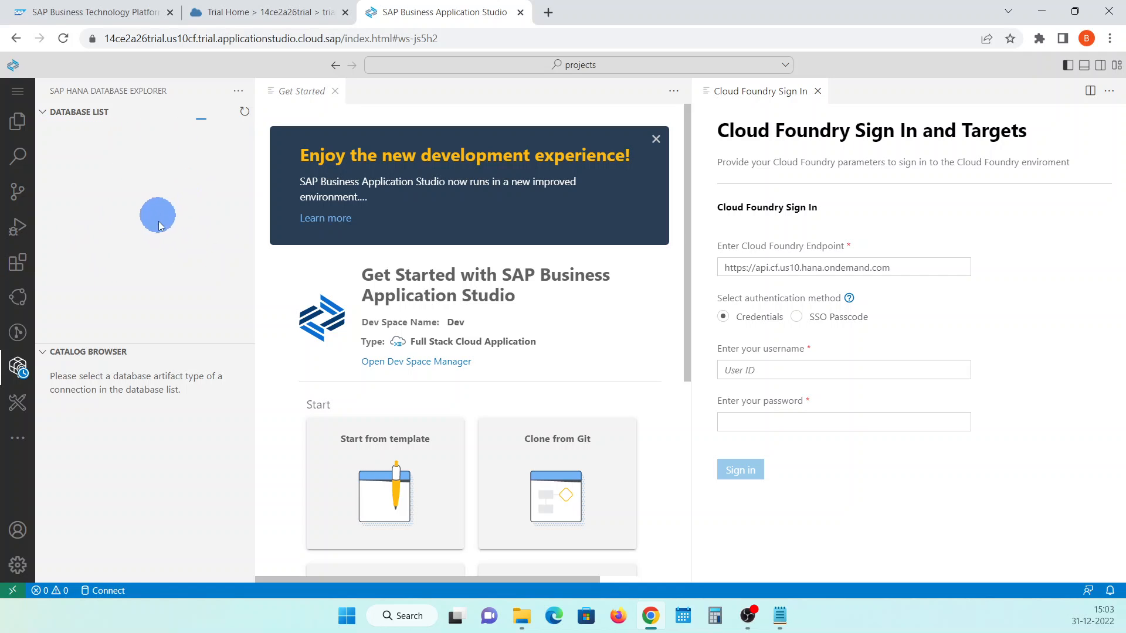
{"action": "left_click", "coordinate": [819, 92]}
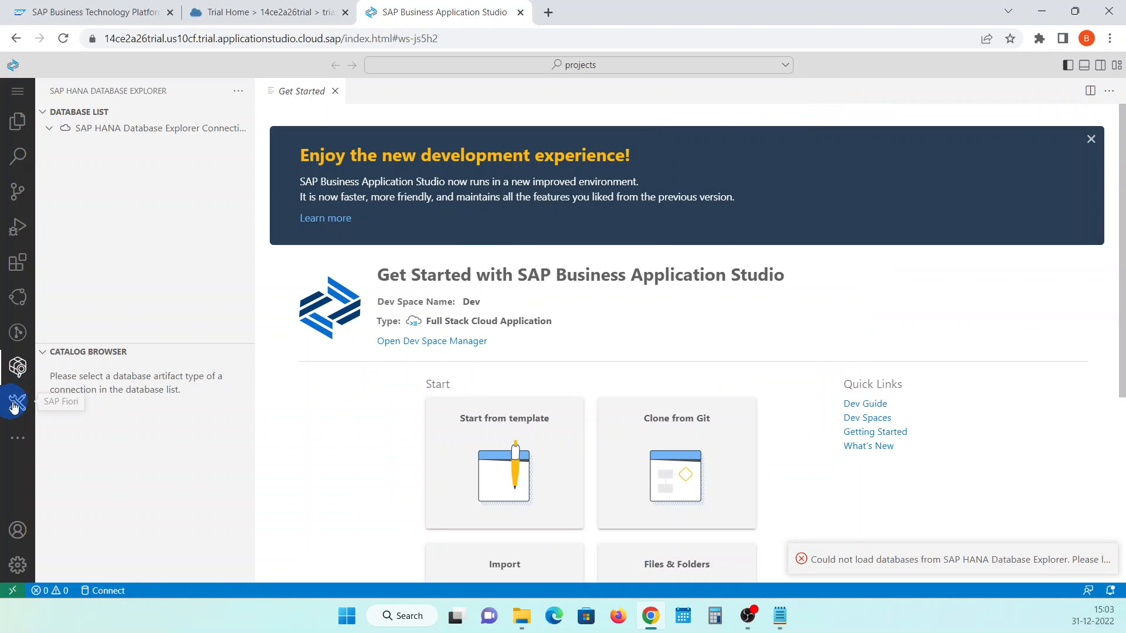
{"action": "left_click", "coordinate": [20, 439]}
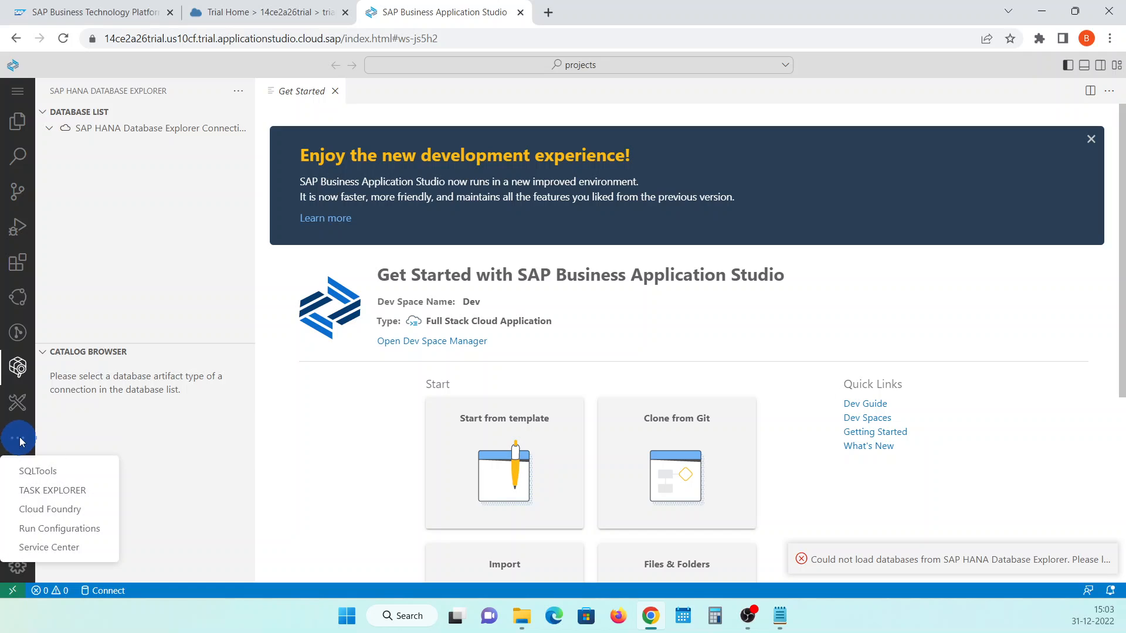
{"action": "left_click", "coordinate": [87, 533]}
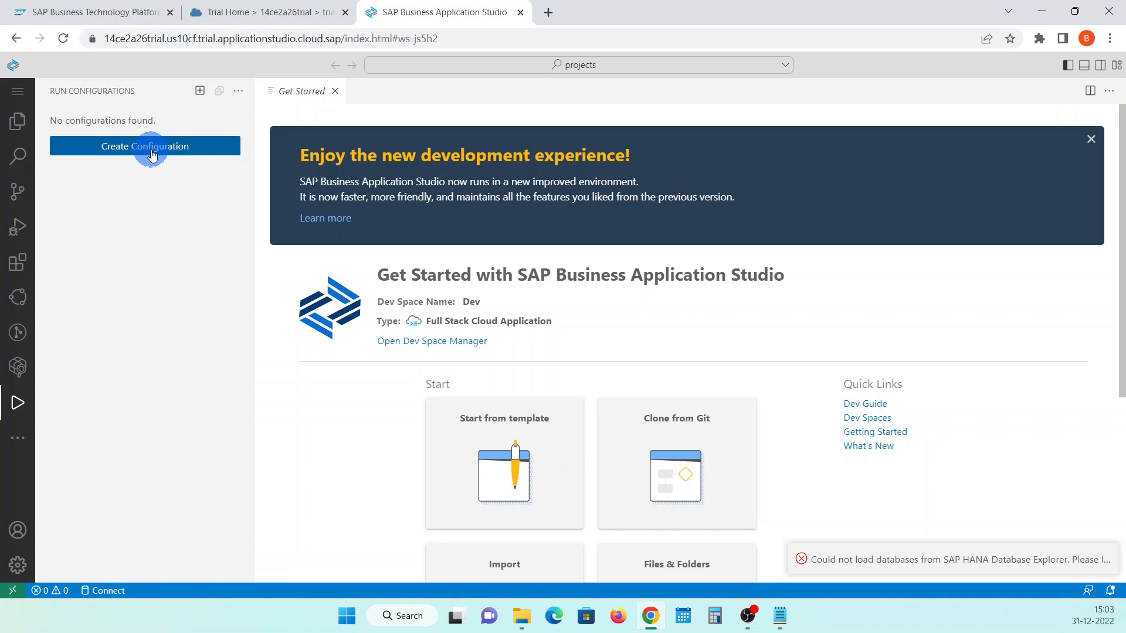
Show the Cloud Foundry targets view and expand Services and Applications under the default target
{"action": "left_click", "coordinate": [21, 441]}
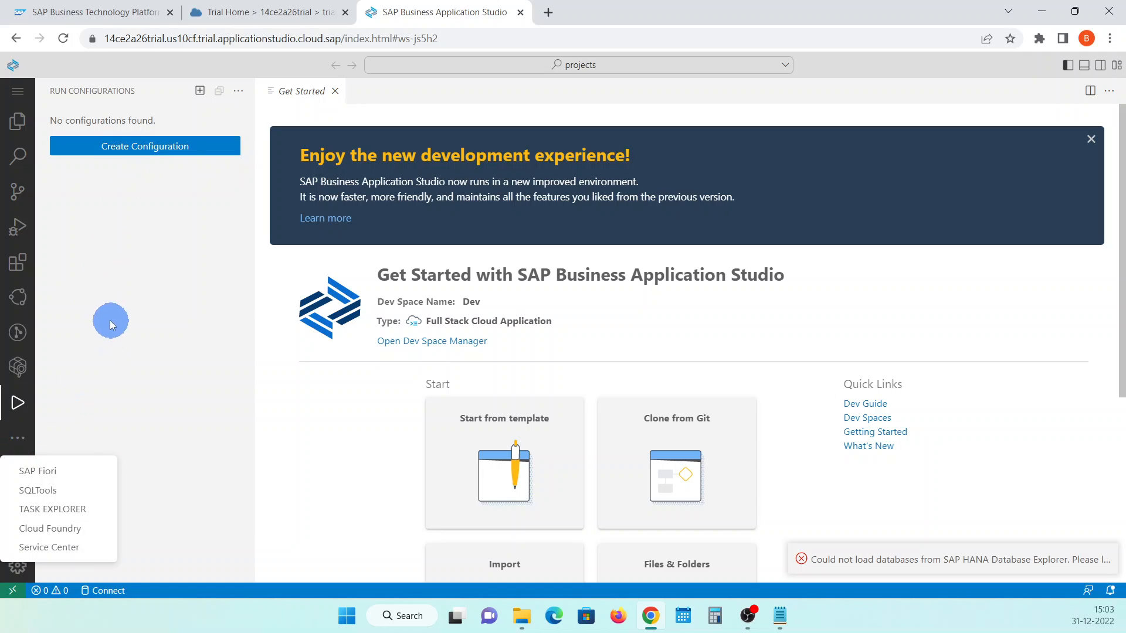
{"action": "left_click", "coordinate": [73, 528]}
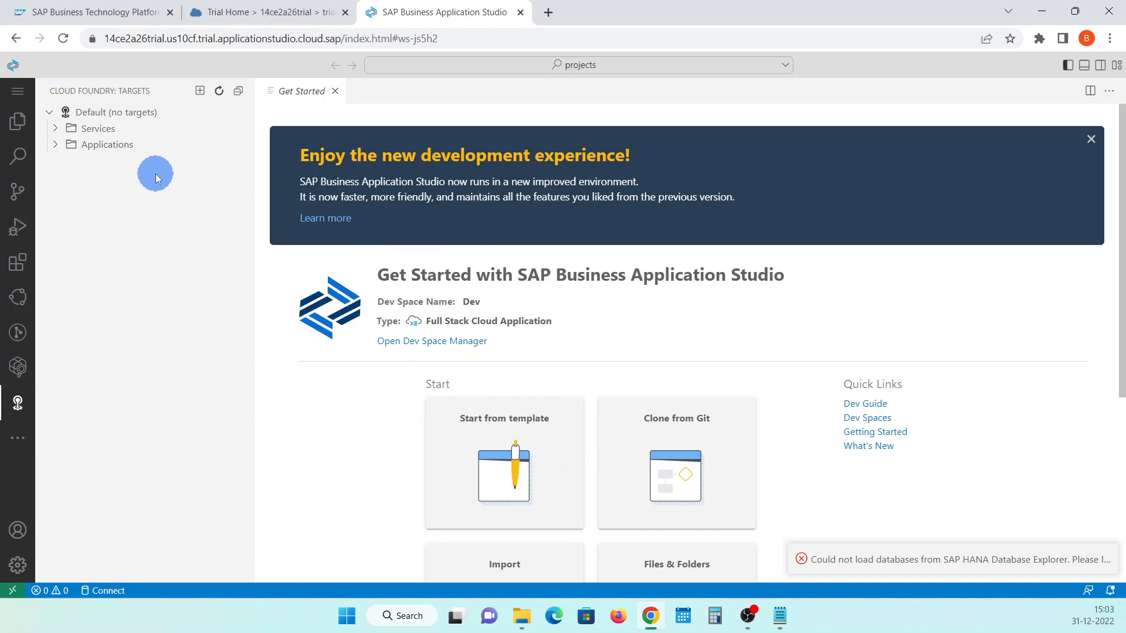
{"action": "left_click", "coordinate": [55, 128]}
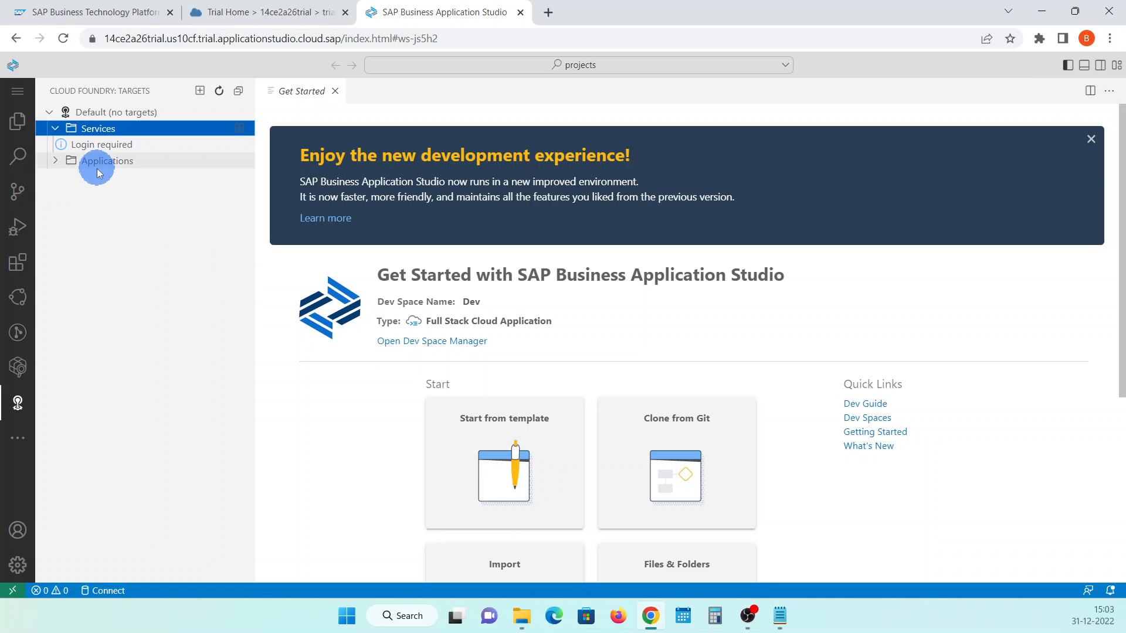
{"action": "left_click", "coordinate": [54, 162]}
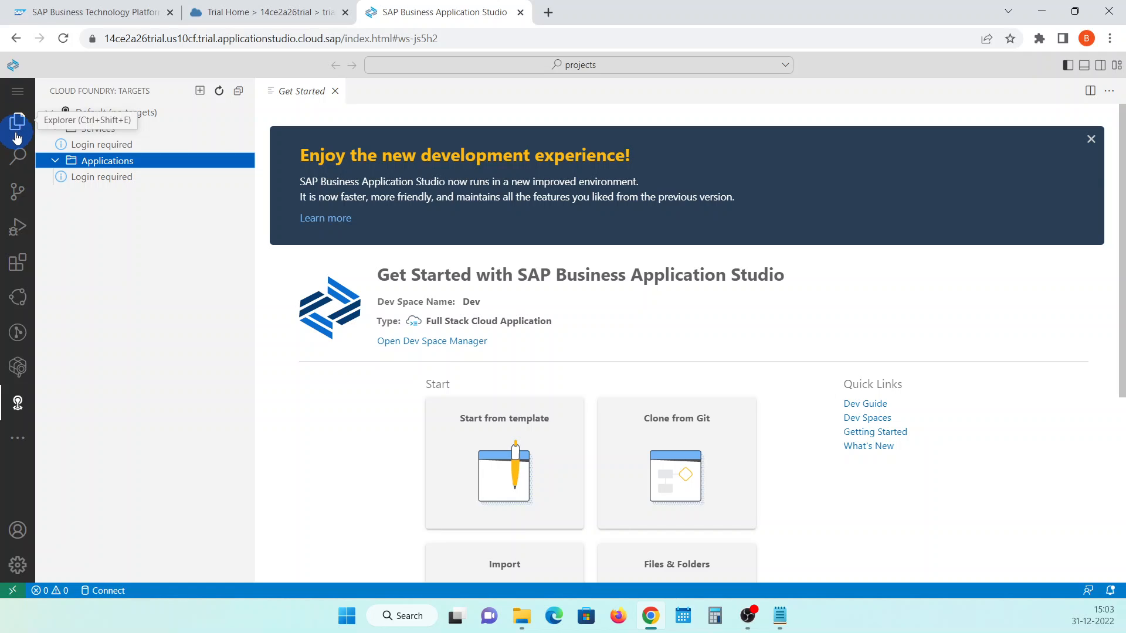
{"action": "left_click", "coordinate": [81, 313]}
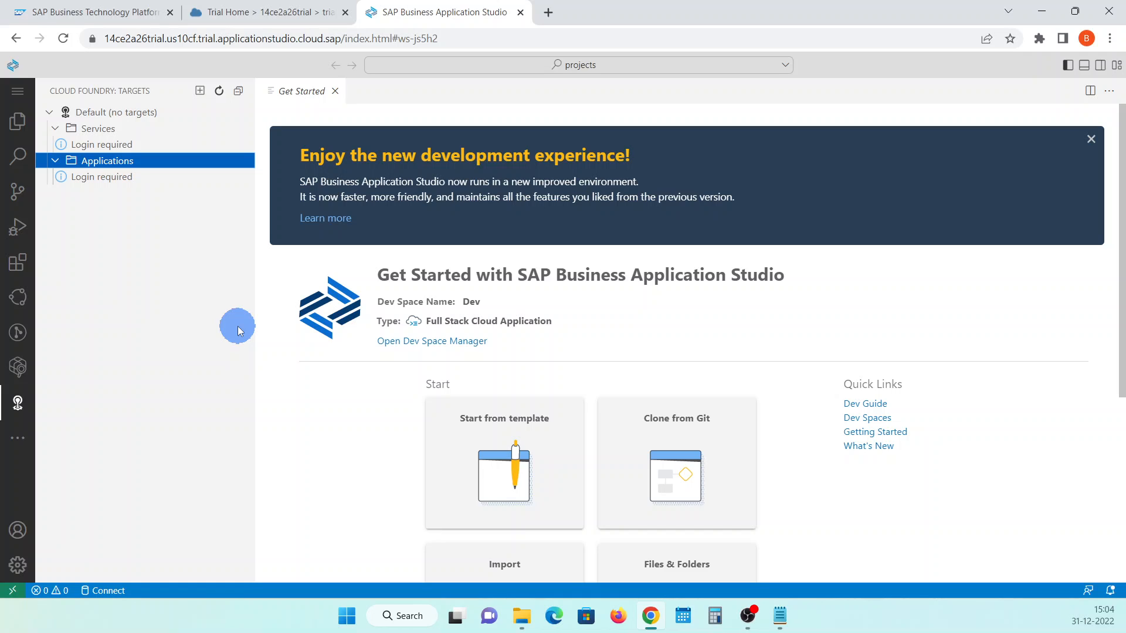
Check the Accounts options without changing anything and return to the Explorer view of the projects folder
{"action": "left_click", "coordinate": [12, 531]}
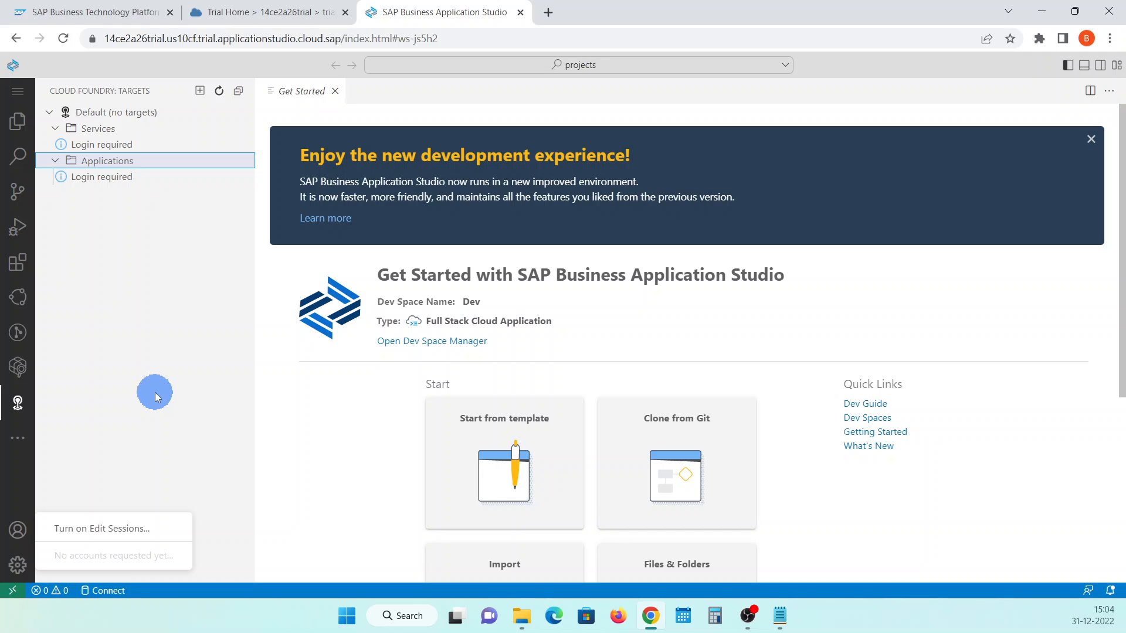
{"action": "left_click", "coordinate": [163, 288]}
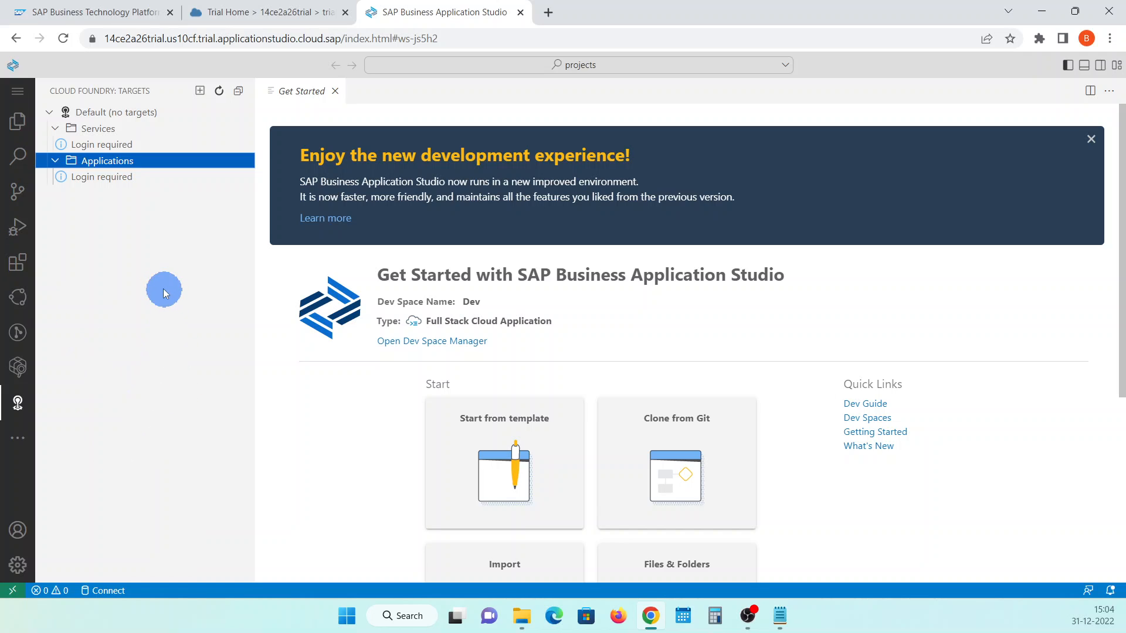
{"action": "left_click", "coordinate": [20, 124]}
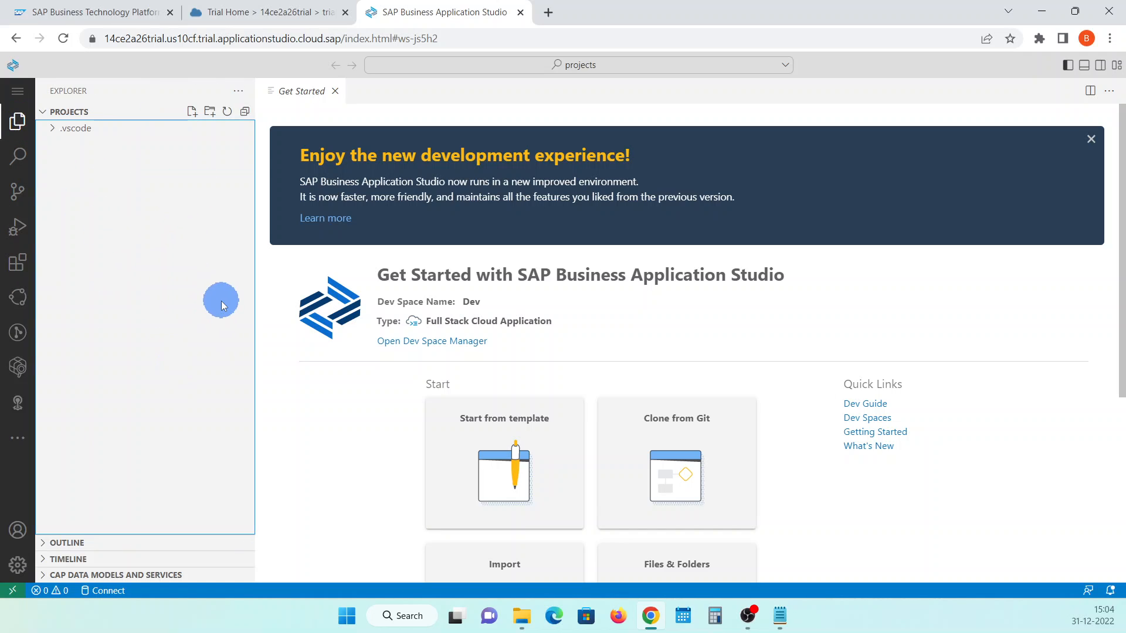